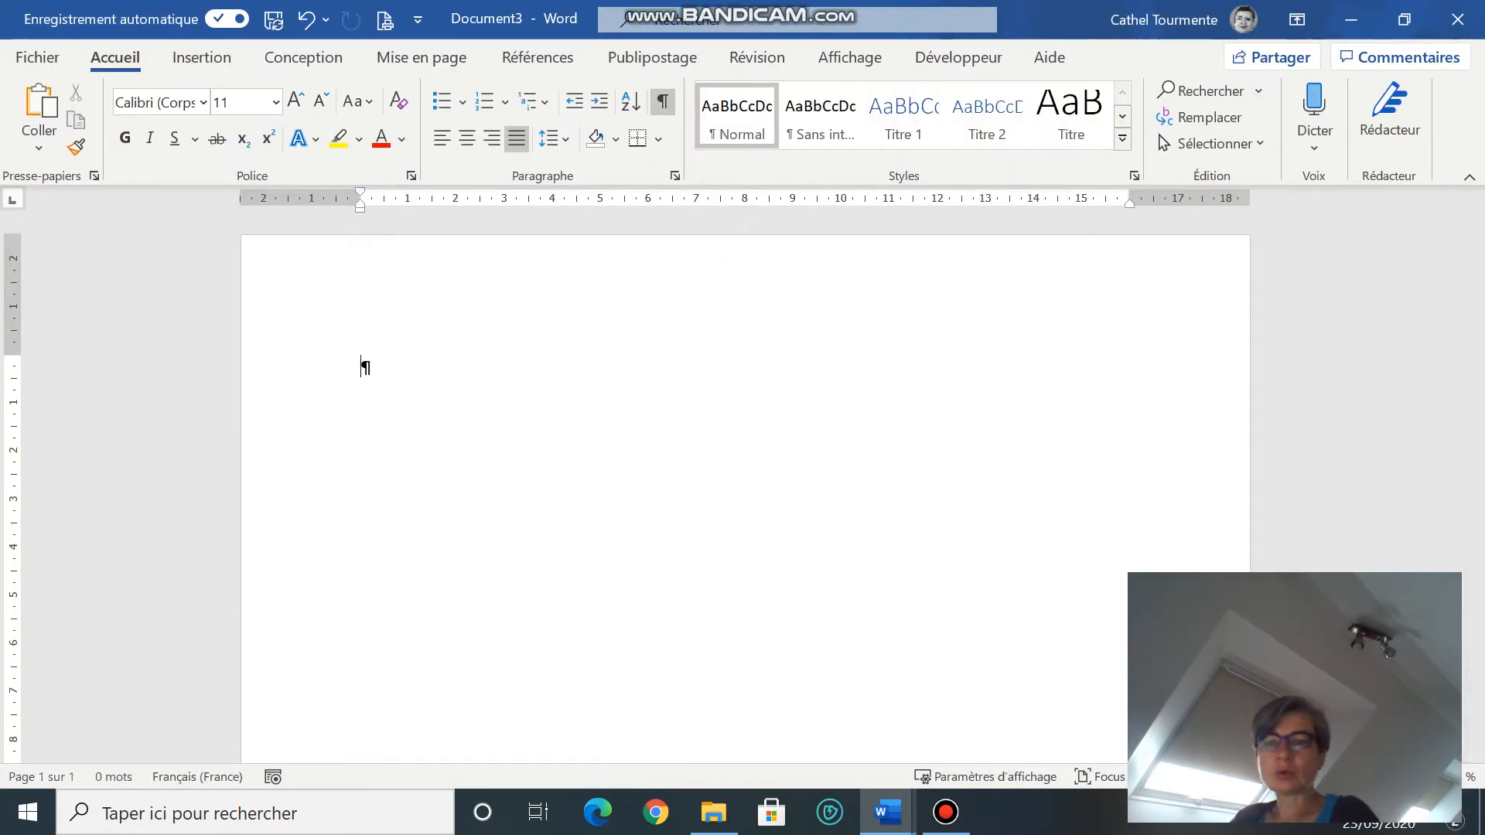
# Remove the space after the blank document's paragraph and justify its alignment
pyautogui.click(397, 333)
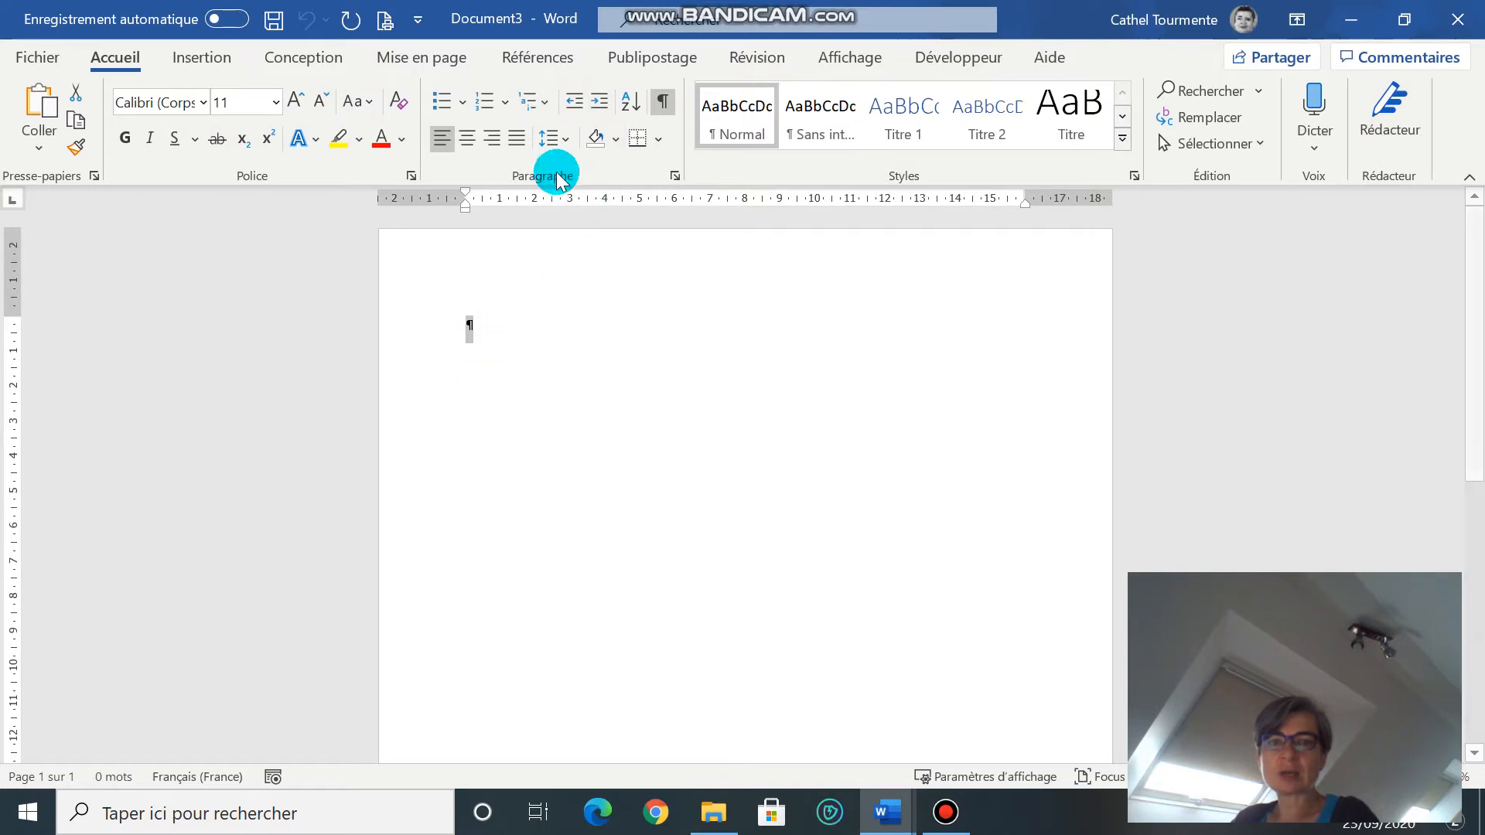
pyautogui.click(550, 138)
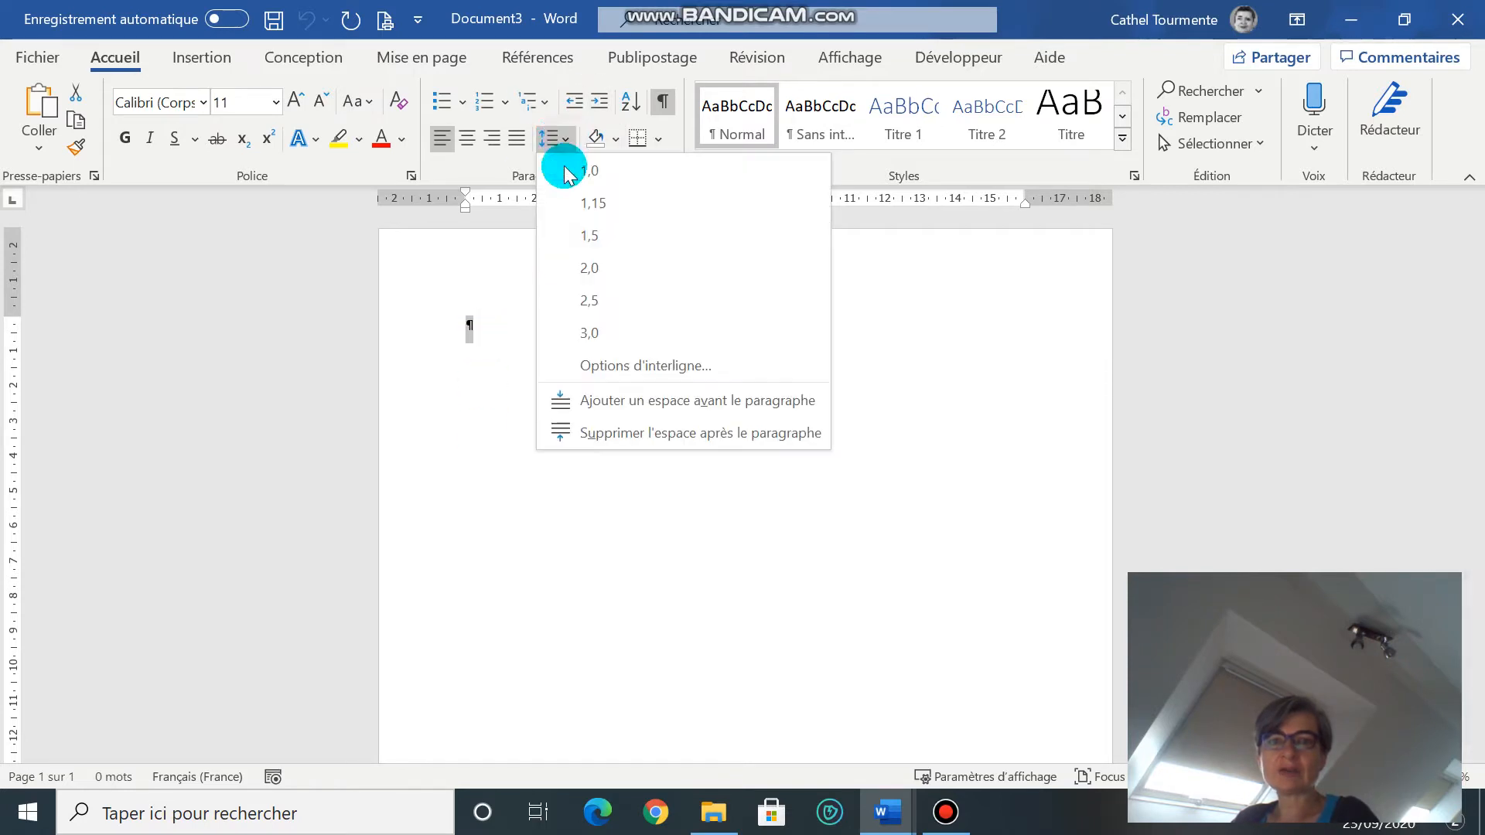
pyautogui.click(646, 435)
pyautogui.click(518, 139)
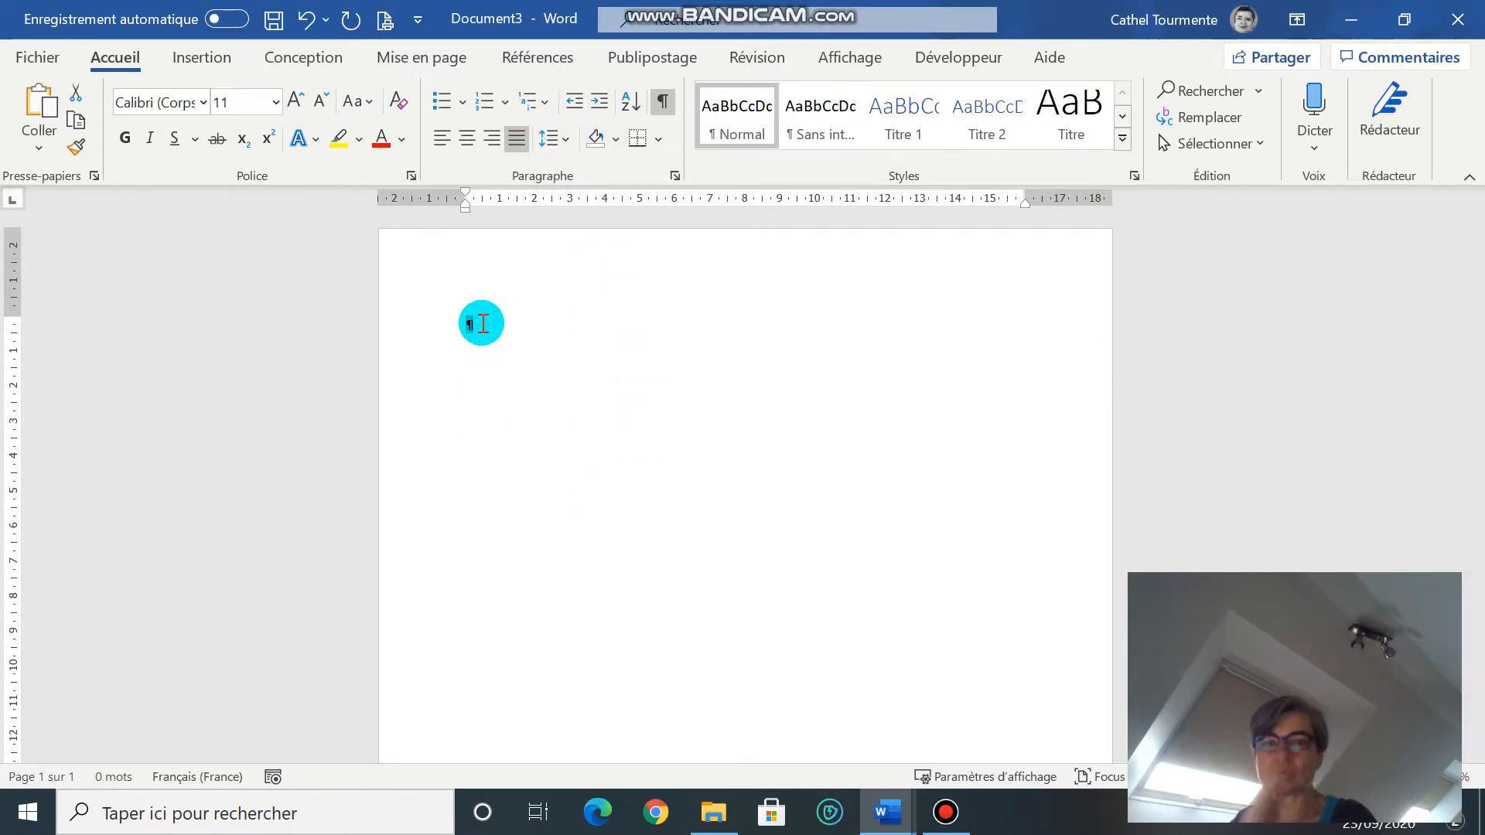
# Add four blank paragraphs at the start of the document
pyautogui.press('Return')
pyautogui.press('Return')
pyautogui.press('Return')
pyautogui.press('Return')
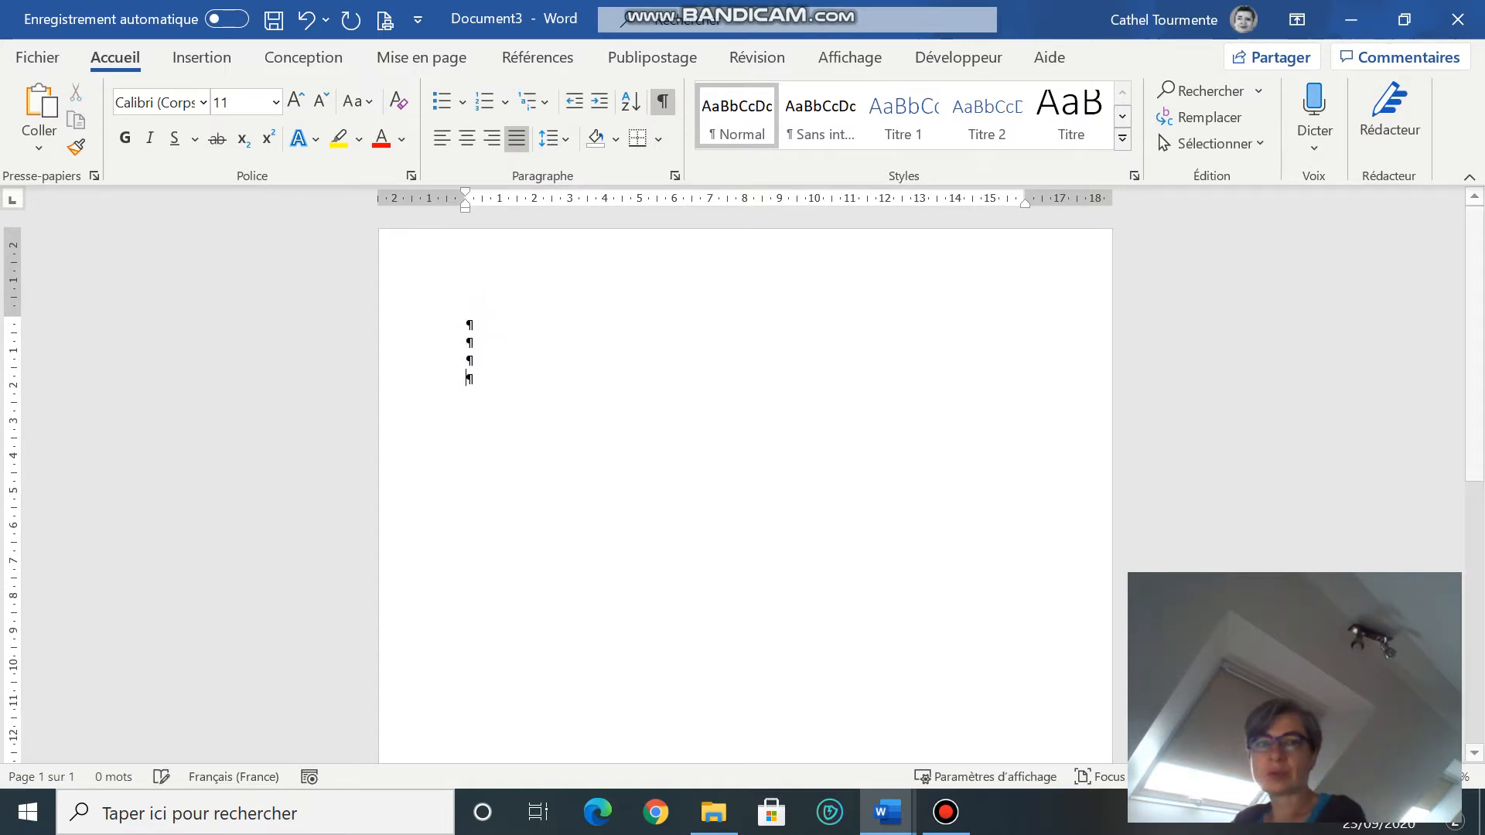
# Switch the page orientation to landscape
pyautogui.click(455, 62)
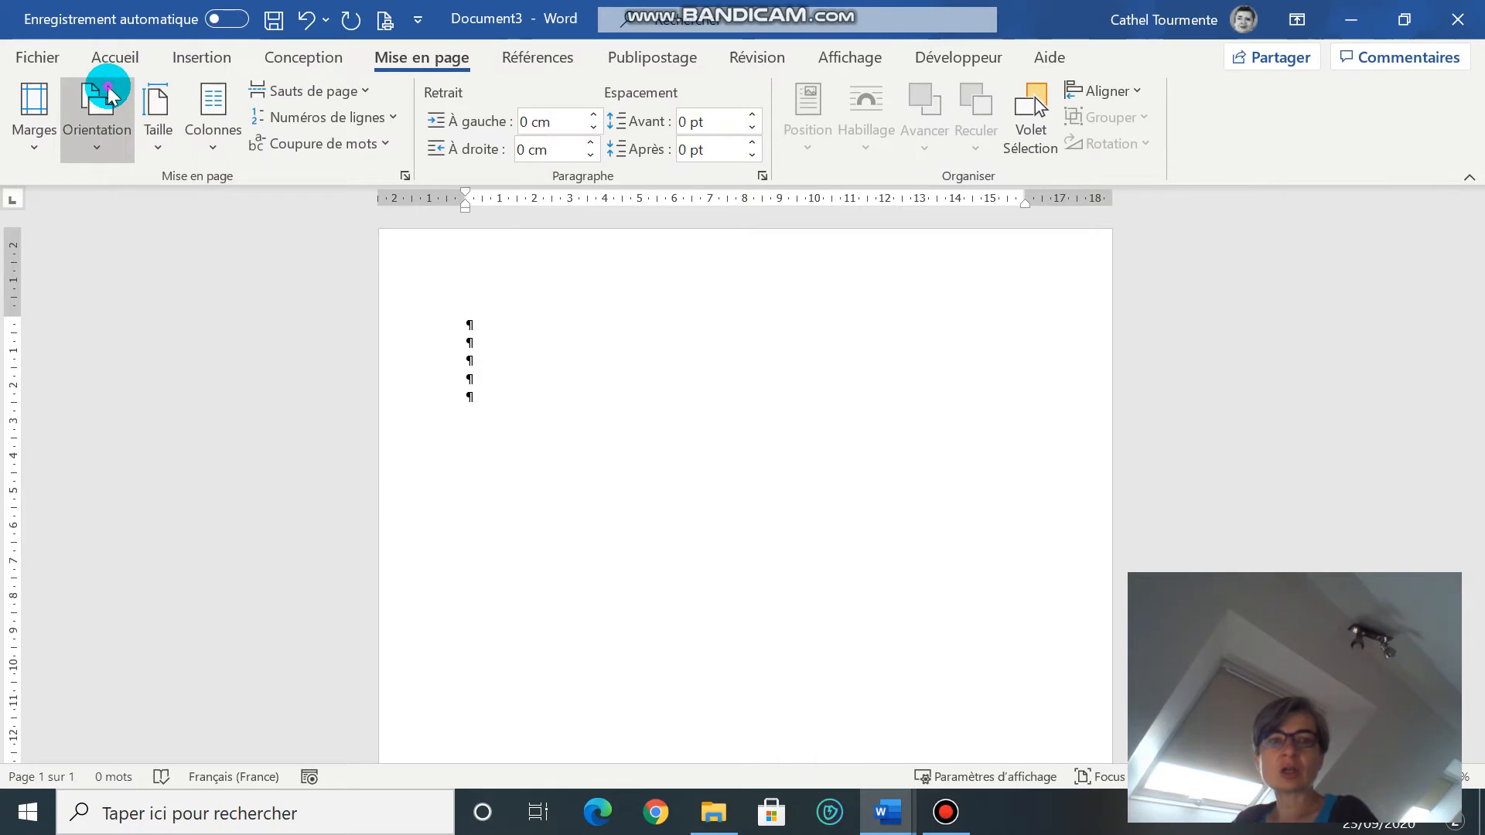
pyautogui.click(112, 147)
pyautogui.click(120, 243)
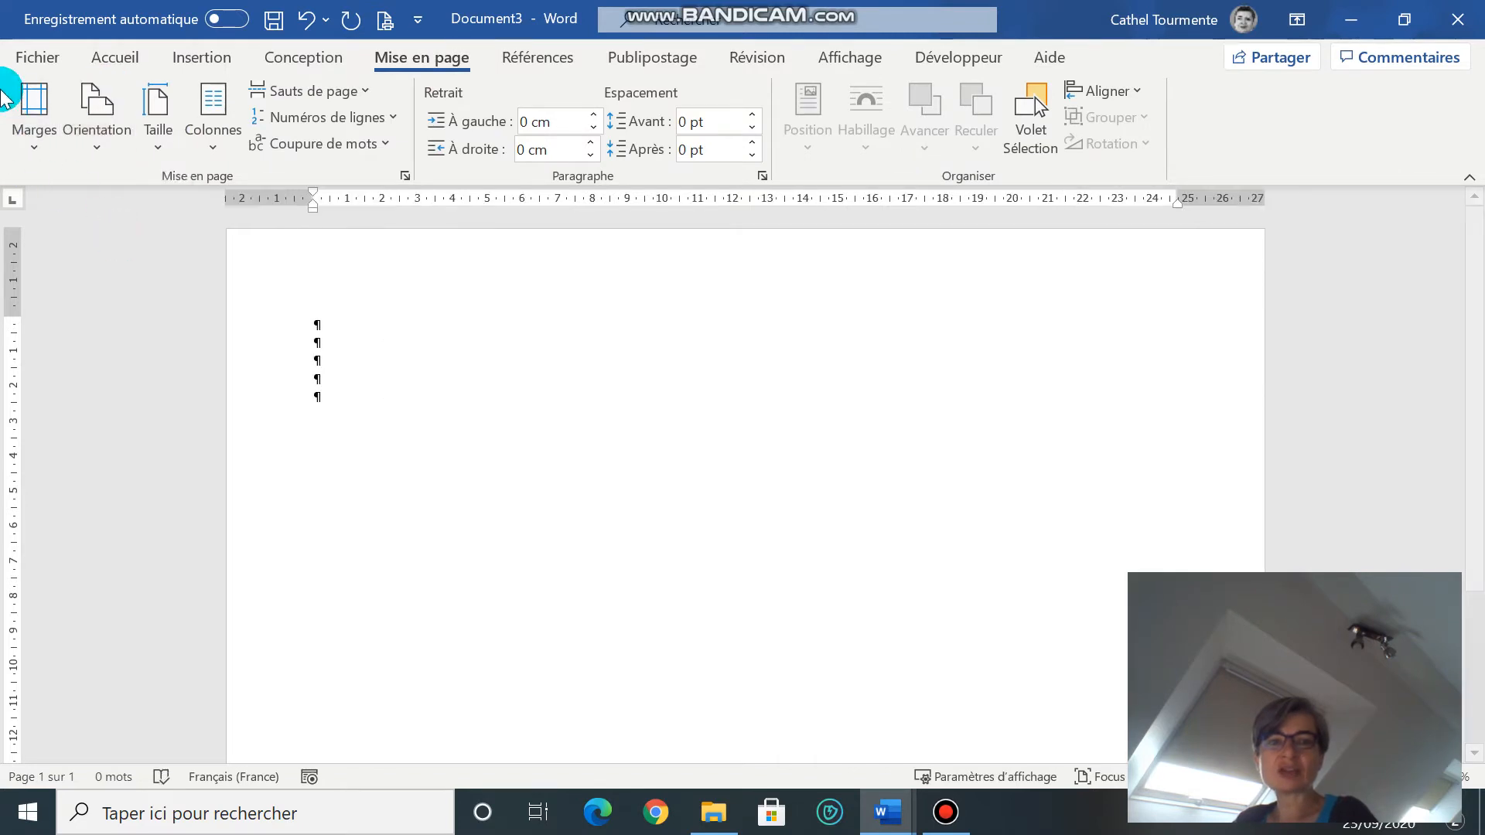
# Set custom page margins of 2 cm at the top and bottom and 1 cm on the left and right
pyautogui.click(23, 105)
pyautogui.click(74, 616)
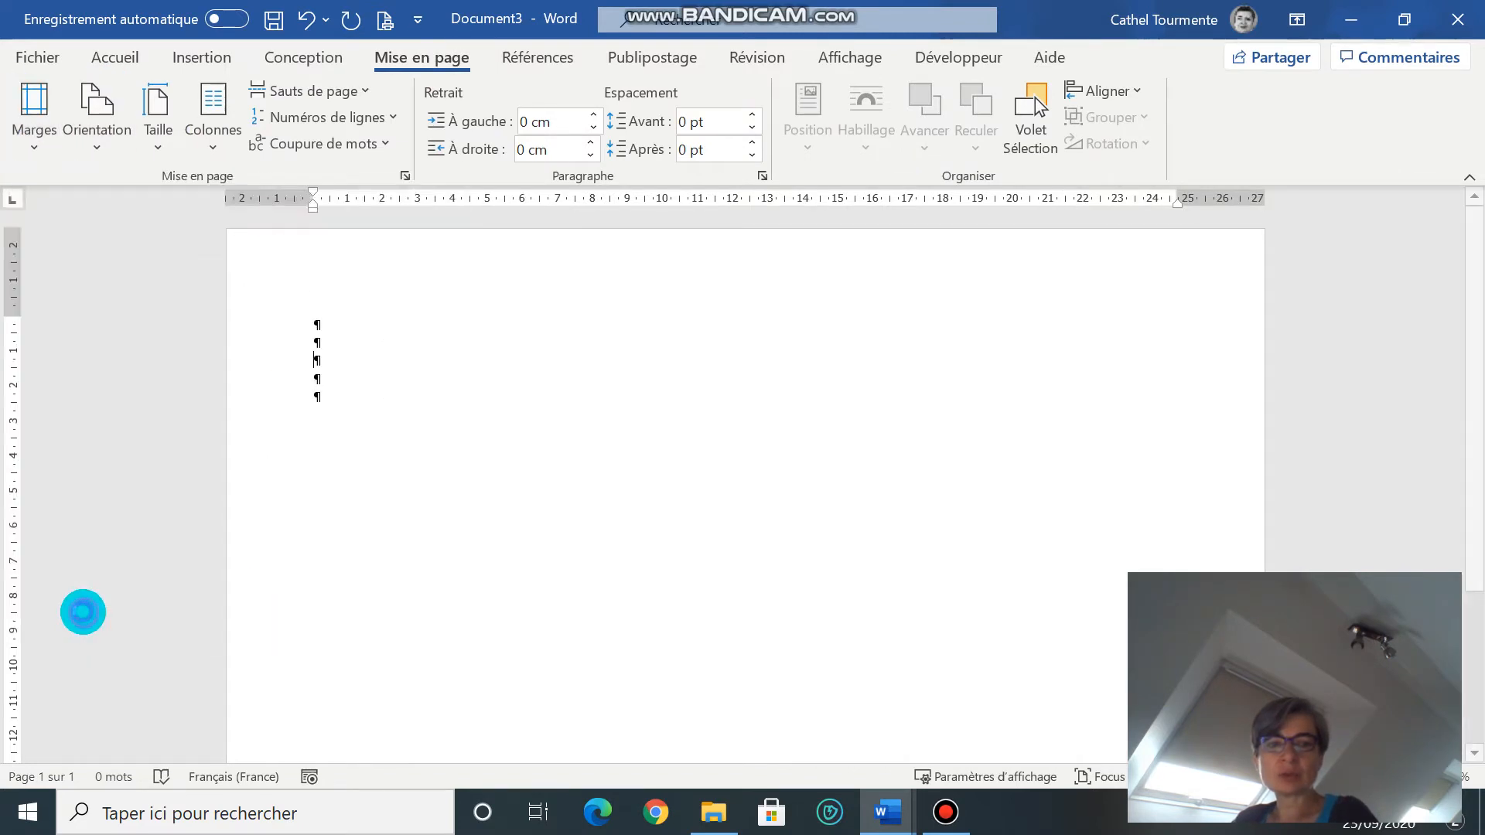
pyautogui.write('2')
pyautogui.doubleClick(927, 155)
pyautogui.write('2')
pyautogui.moveTo(630, 186); pyautogui.dragTo(520, 185)
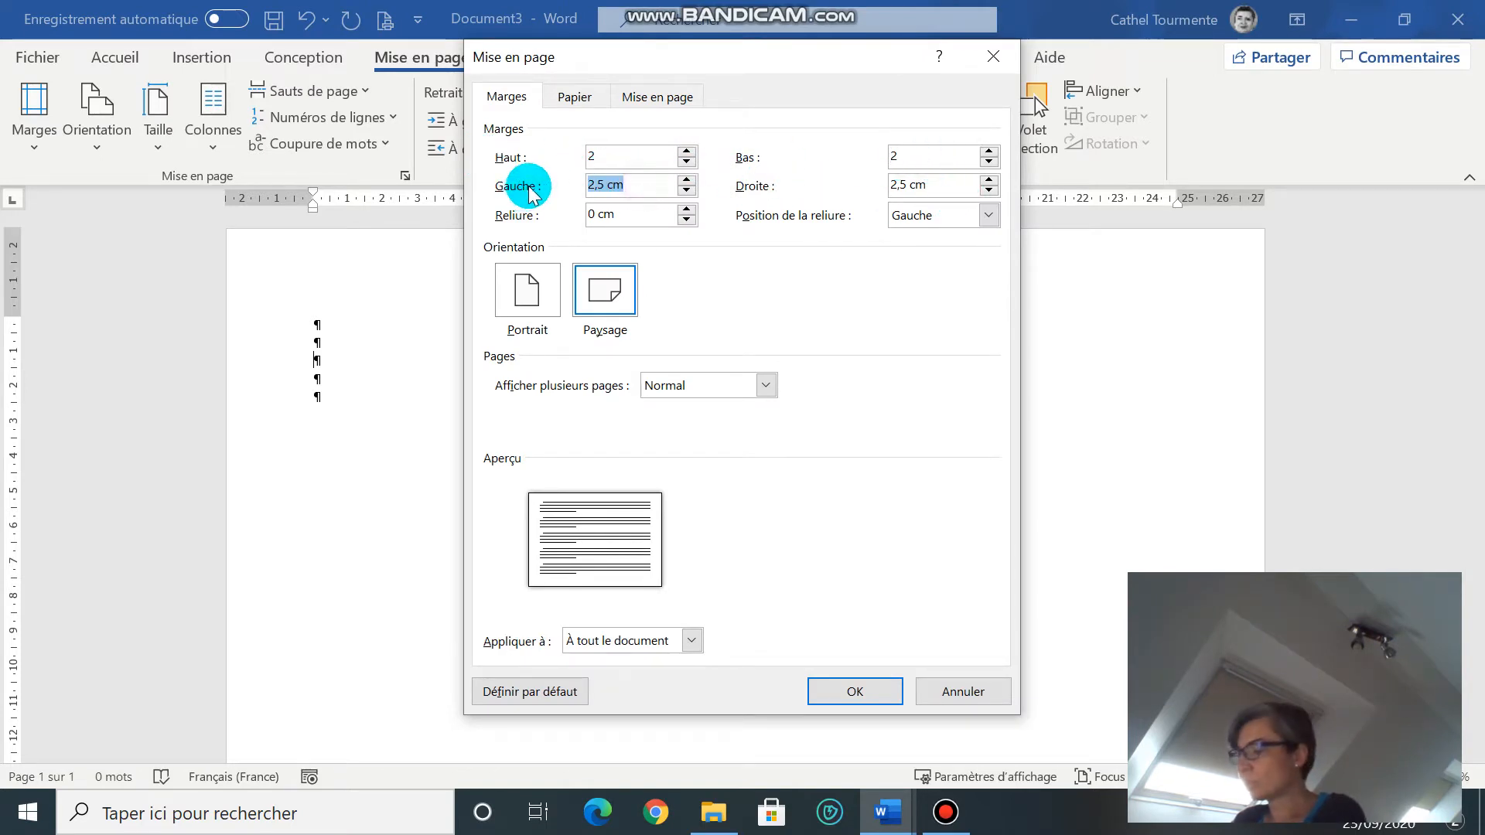
pyautogui.write('1')
pyautogui.doubleClick(902, 185)
pyautogui.write('1')
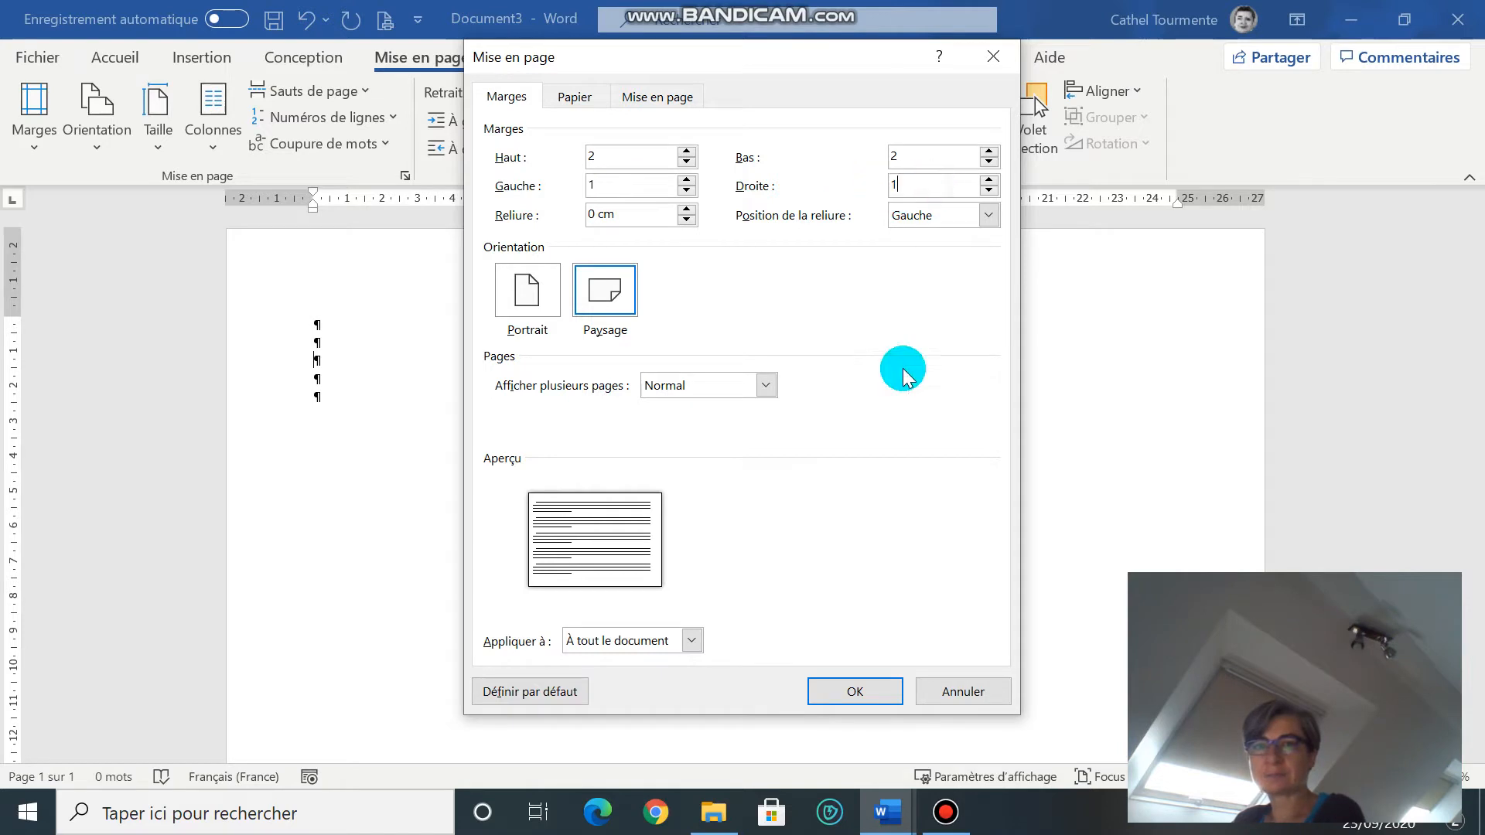
pyautogui.click(851, 691)
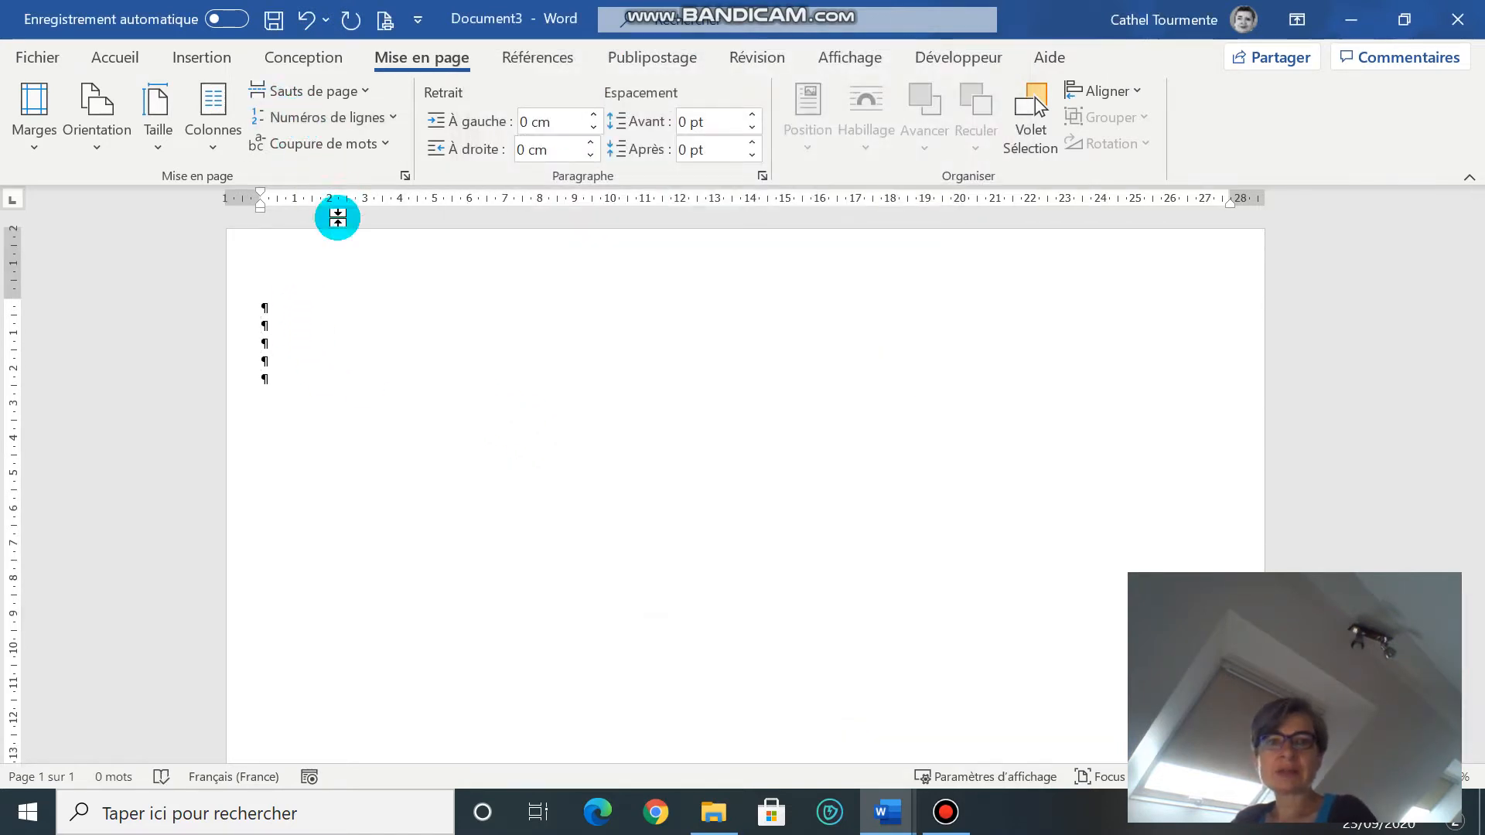
# Lay out the whole document in two equal columns with 3 cm spacing between them
pyautogui.click(212, 153)
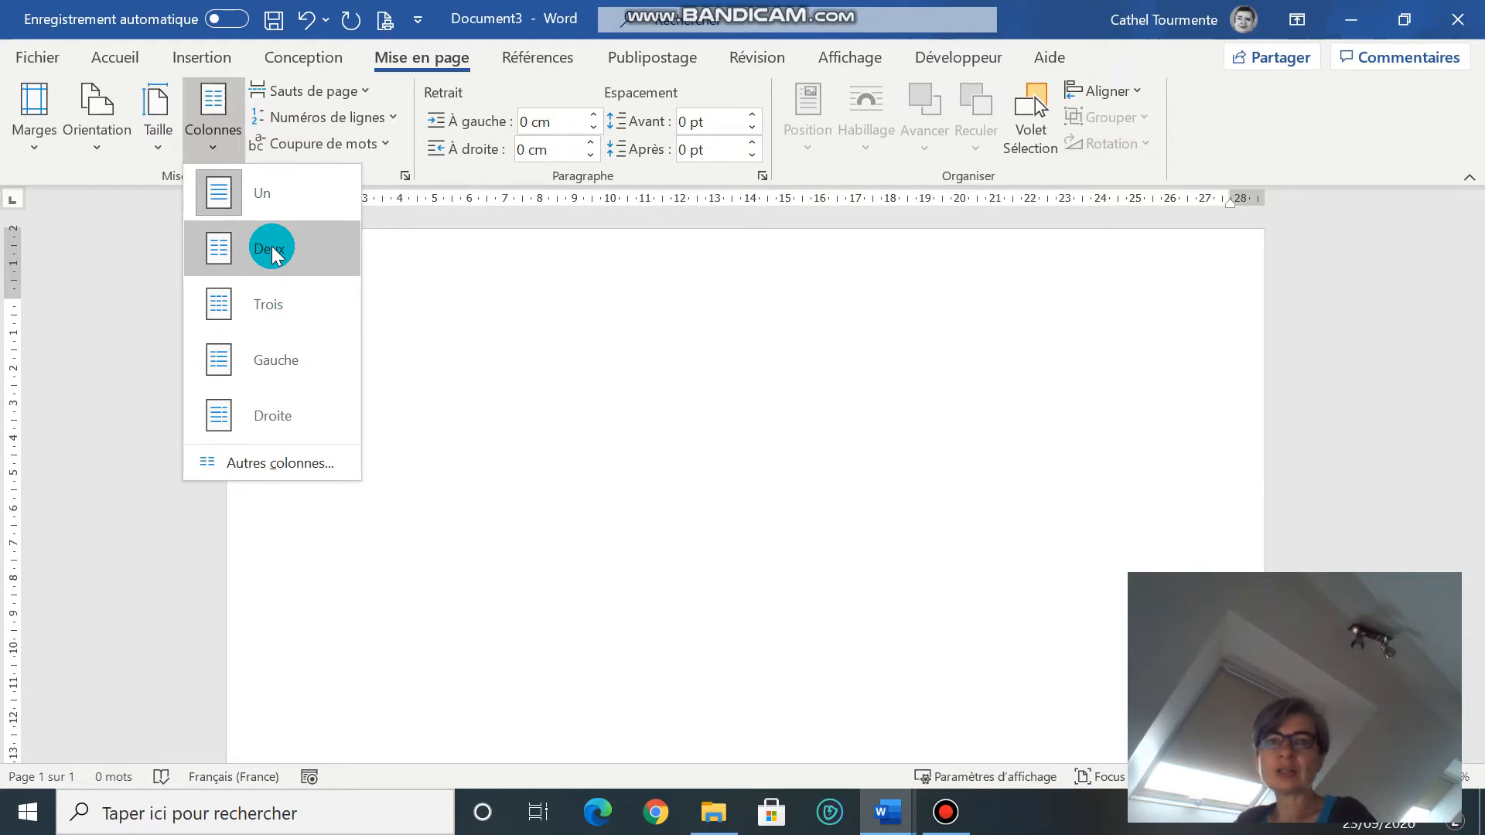
pyautogui.click(258, 461)
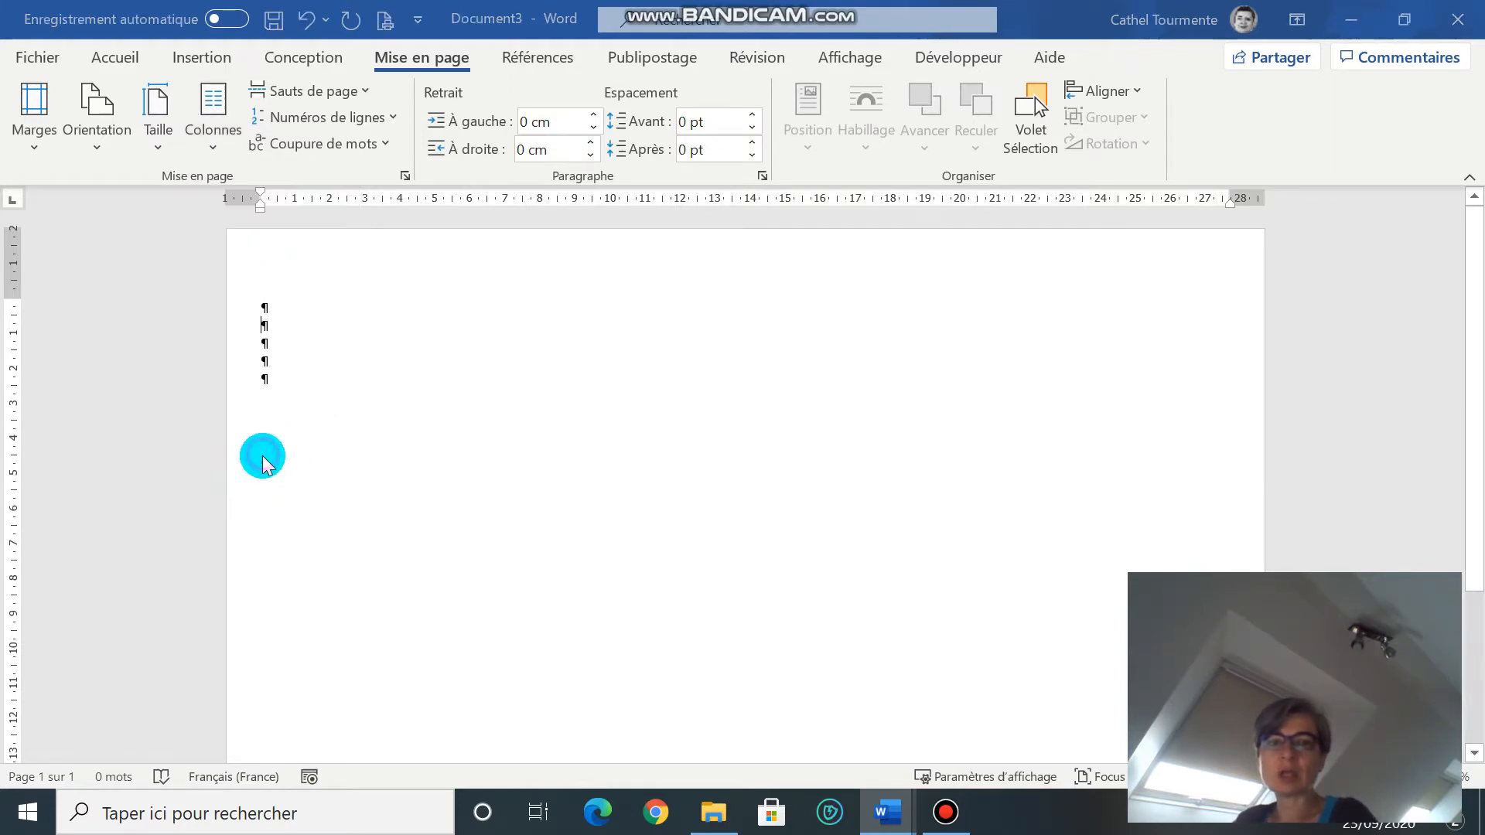
pyautogui.click(649, 252)
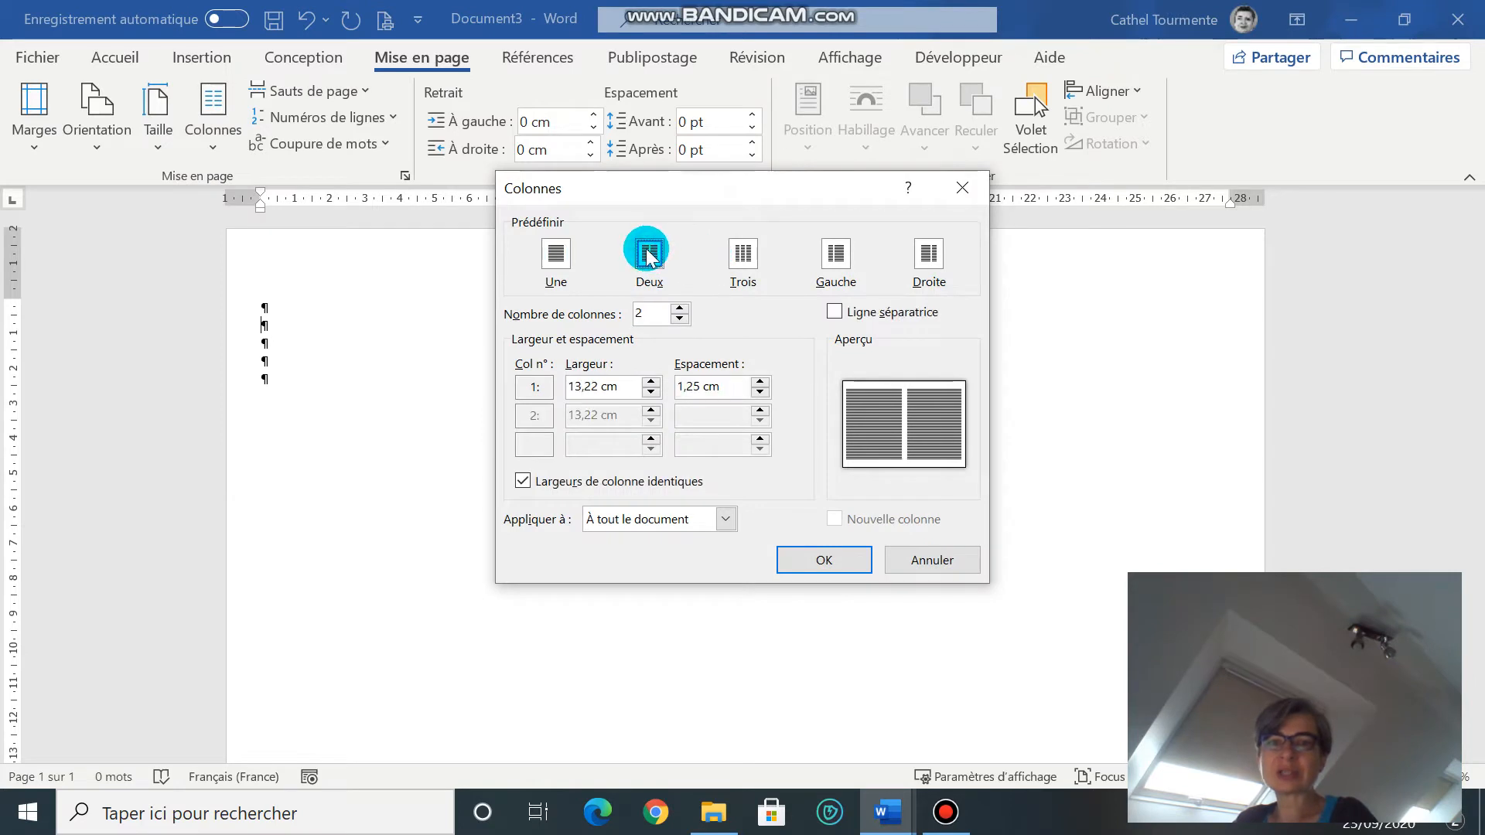
pyautogui.moveTo(727, 390); pyautogui.dragTo(674, 384)
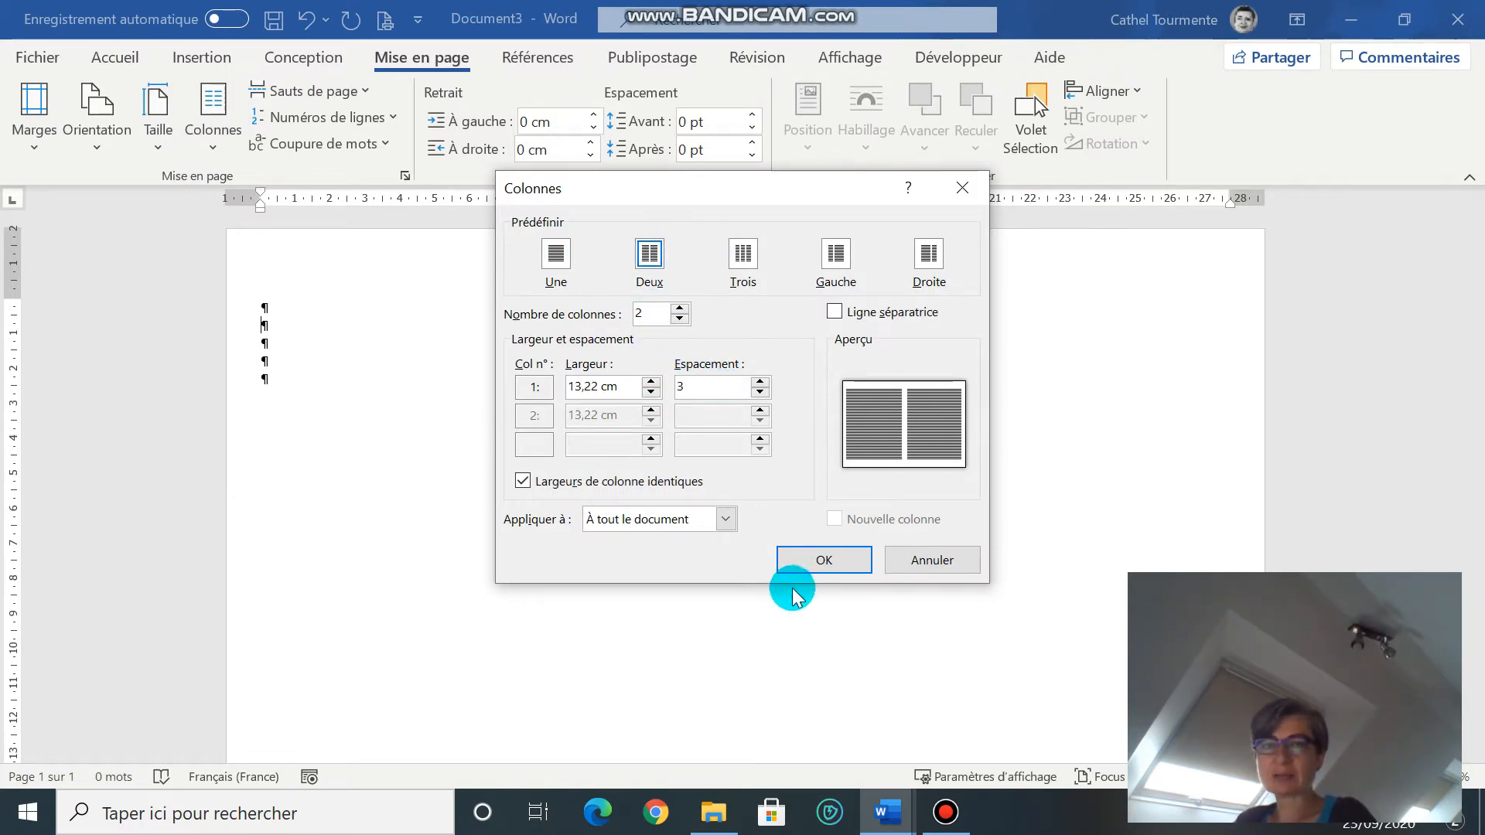
pyautogui.click(842, 569)
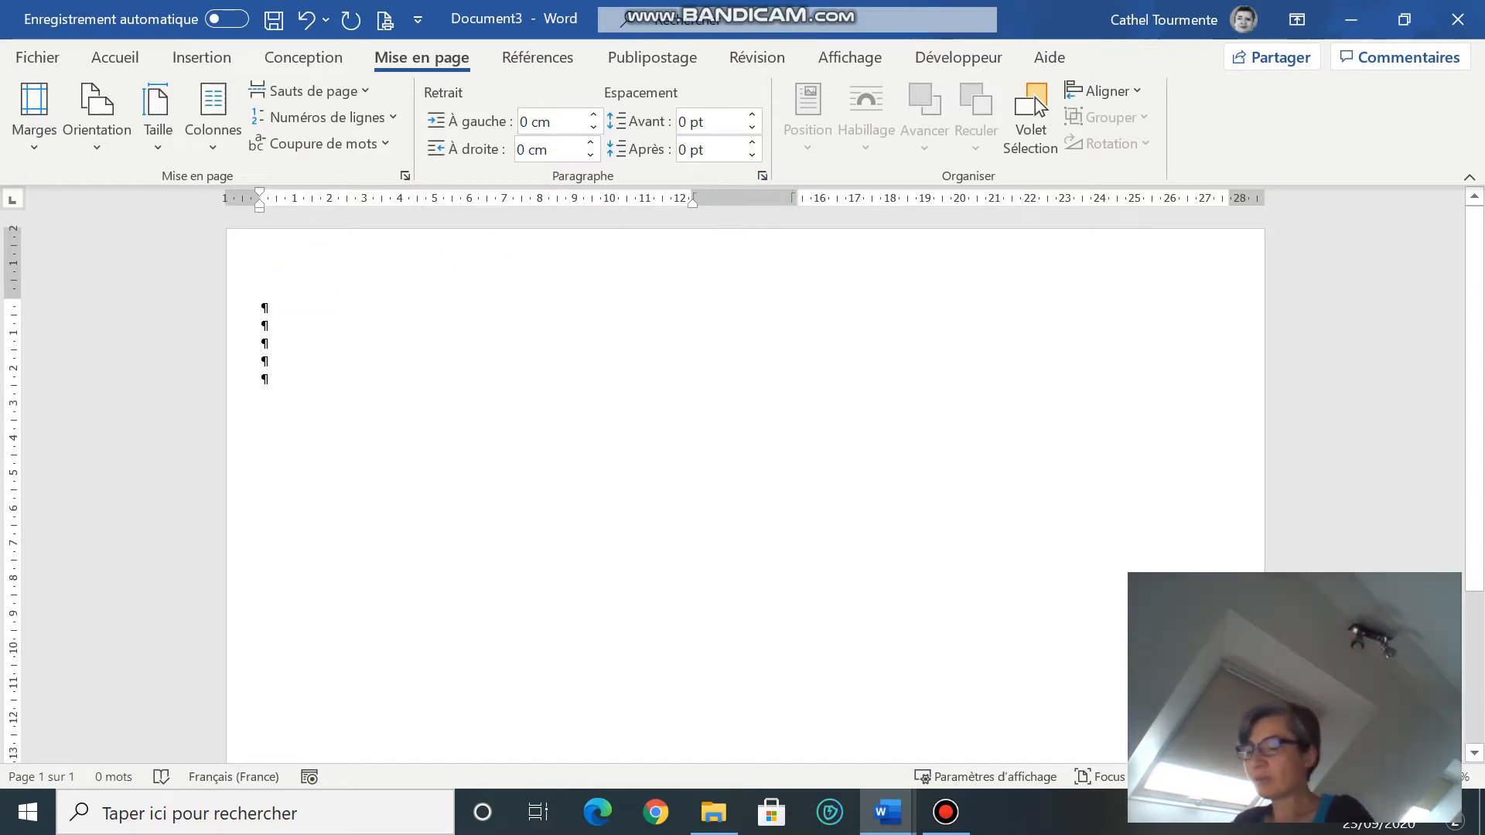
# Fill the first column with blank paragraphs until they run over into the second column
pyautogui.press('Return')
pyautogui.press('Return')
pyautogui.press('Return')
pyautogui.press('Return')
pyautogui.press('Return')
pyautogui.press('Return')
pyautogui.press('Return')
pyautogui.press('Return')
pyautogui.press('Return')
pyautogui.press('Return')
pyautogui.press('Return')
pyautogui.press('Return')
pyautogui.press('Return')
pyautogui.press('Return')
pyautogui.press('Return')
pyautogui.press('Return')
pyautogui.press('Return')
pyautogui.press('Return')
pyautogui.press('Return')
pyautogui.press('Return')
pyautogui.press('Return')
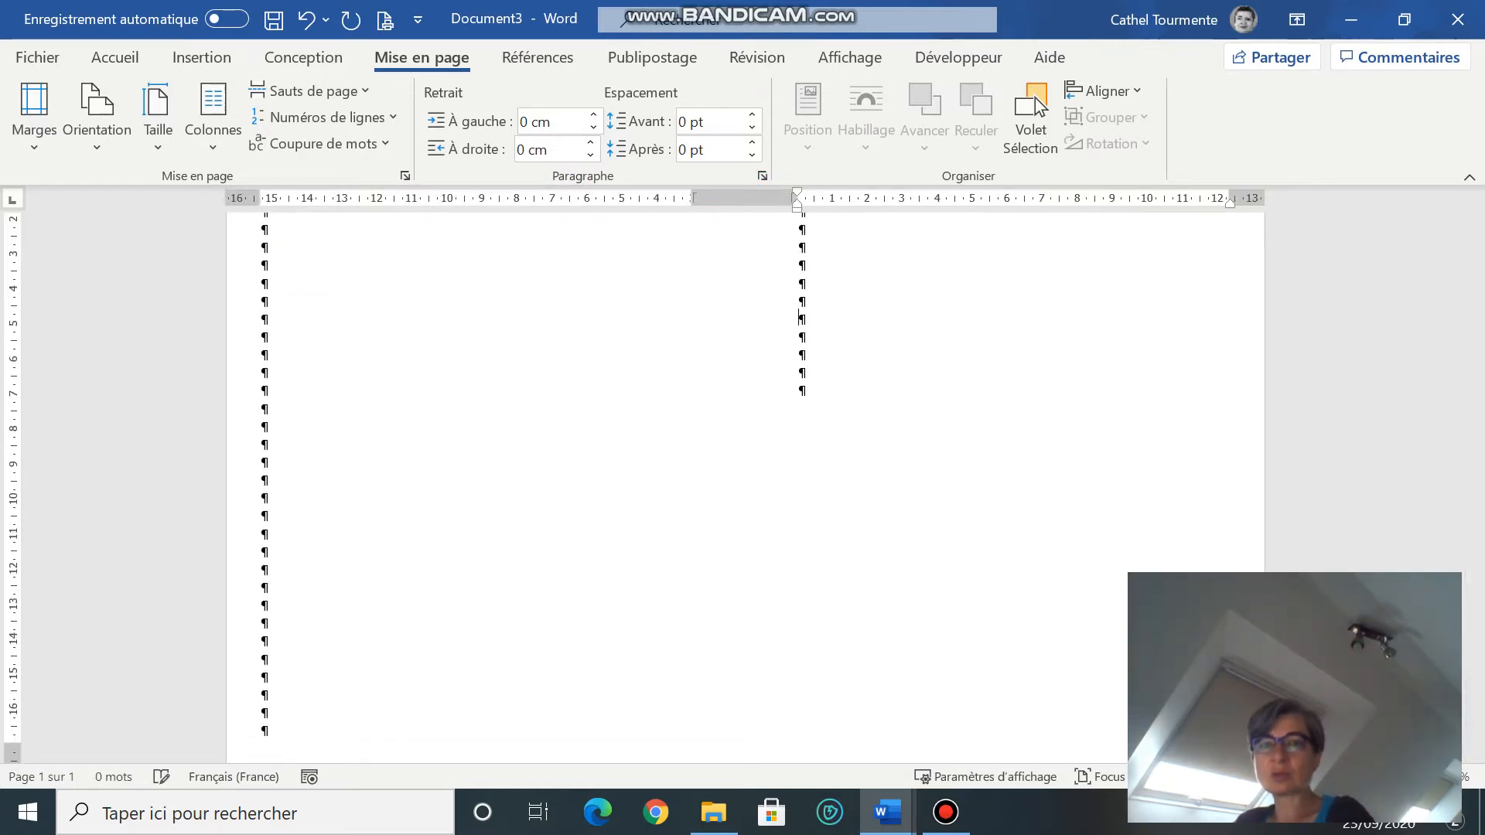
# Delete the blank paragraphs in the second column
pyautogui.scroll(3, 335, 424)
pyautogui.moveTo(882, 304); pyautogui.dragTo(877, 552)
pyautogui.click(883, 457)
pyautogui.moveTo(842, 301); pyautogui.dragTo(818, 537)
pyautogui.press('Delete')
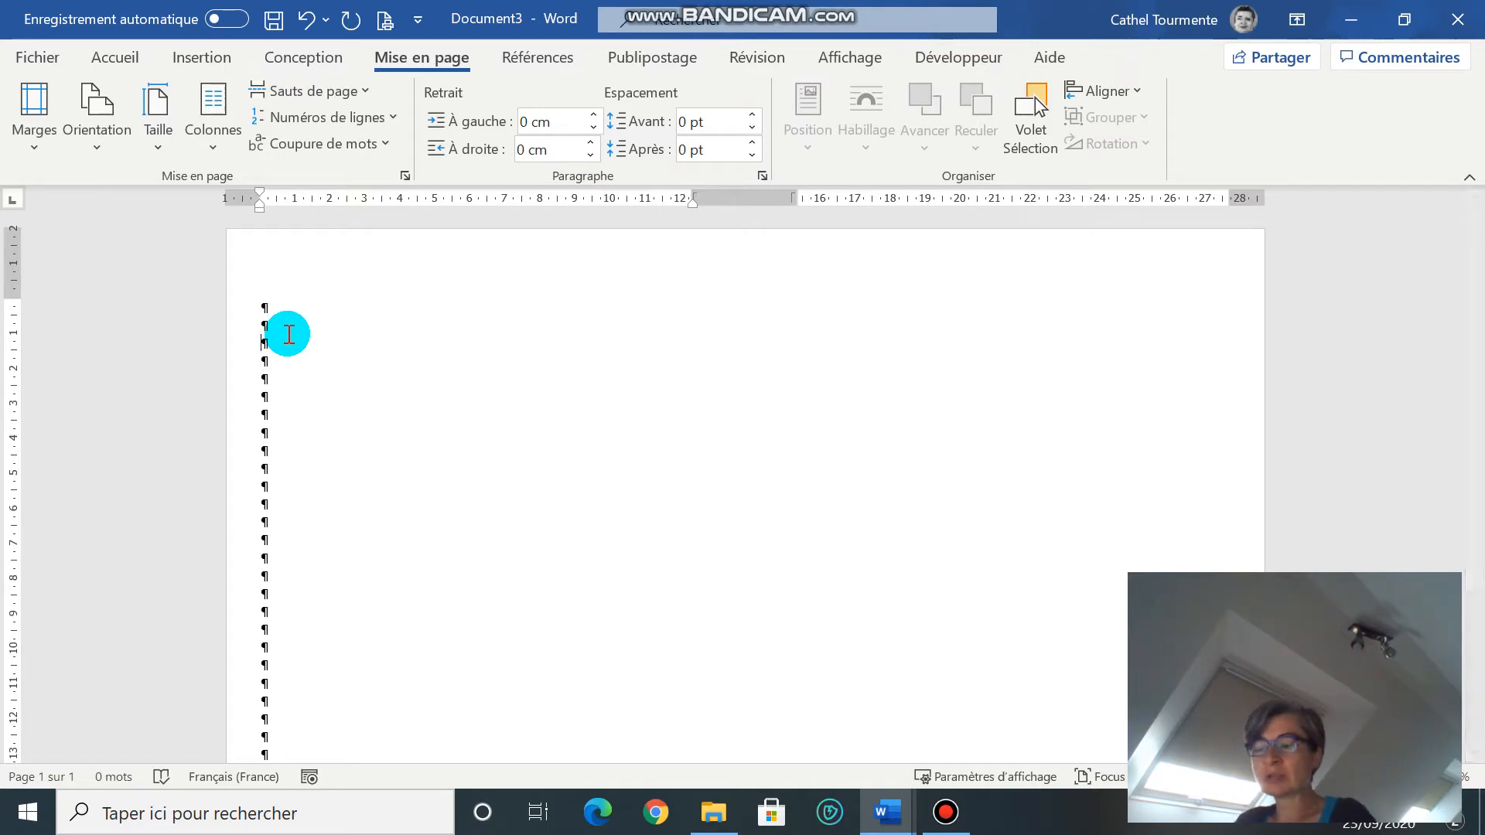
# Paste the copied telephone message text at the third line of the first column and add two blank lines above it
pyautogui.hotkey('ctrl', 'v')
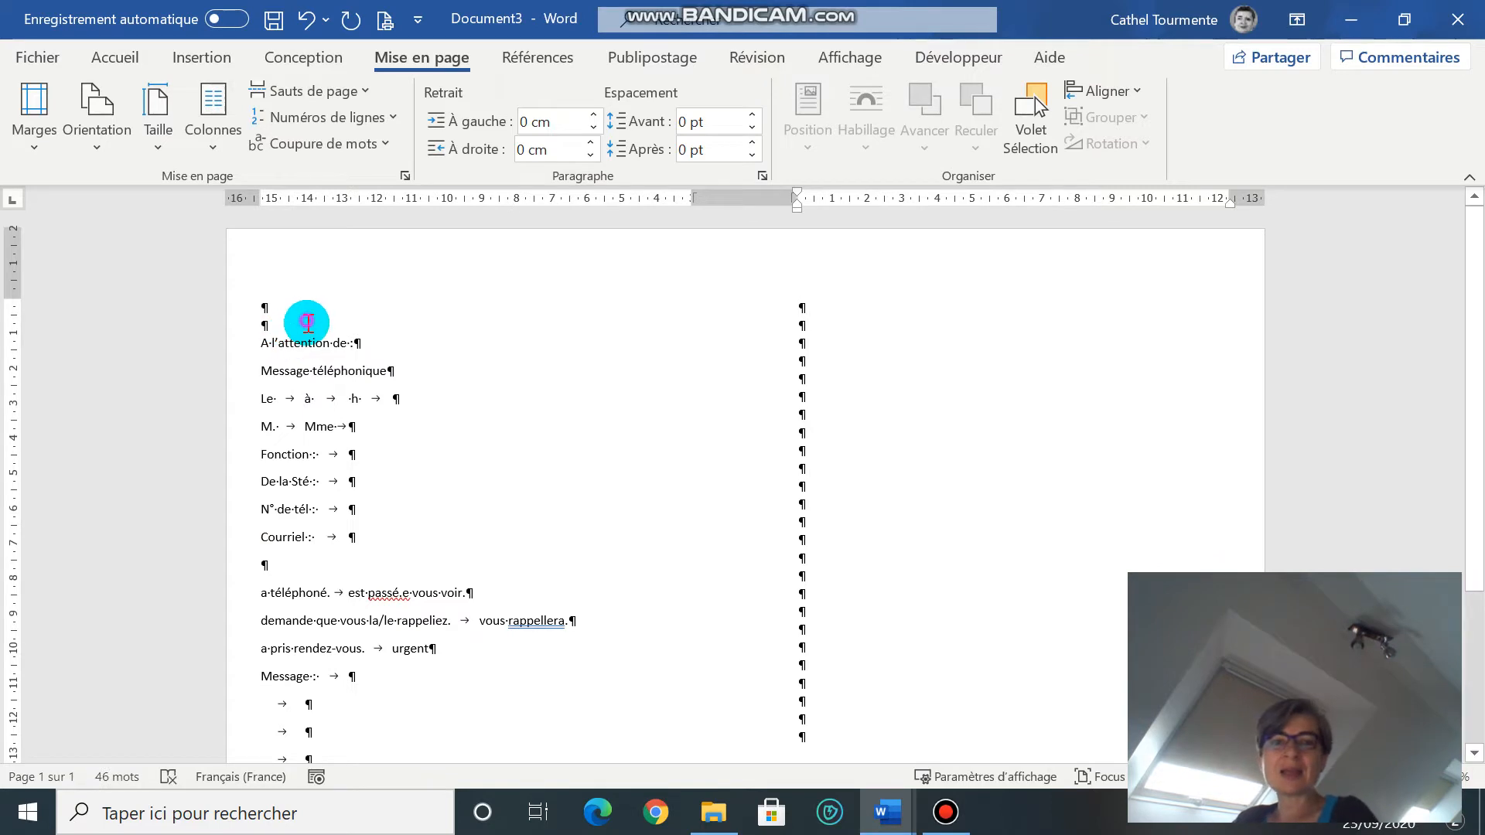
pyautogui.click(301, 320)
pyautogui.press('Return')
pyautogui.press('Return')
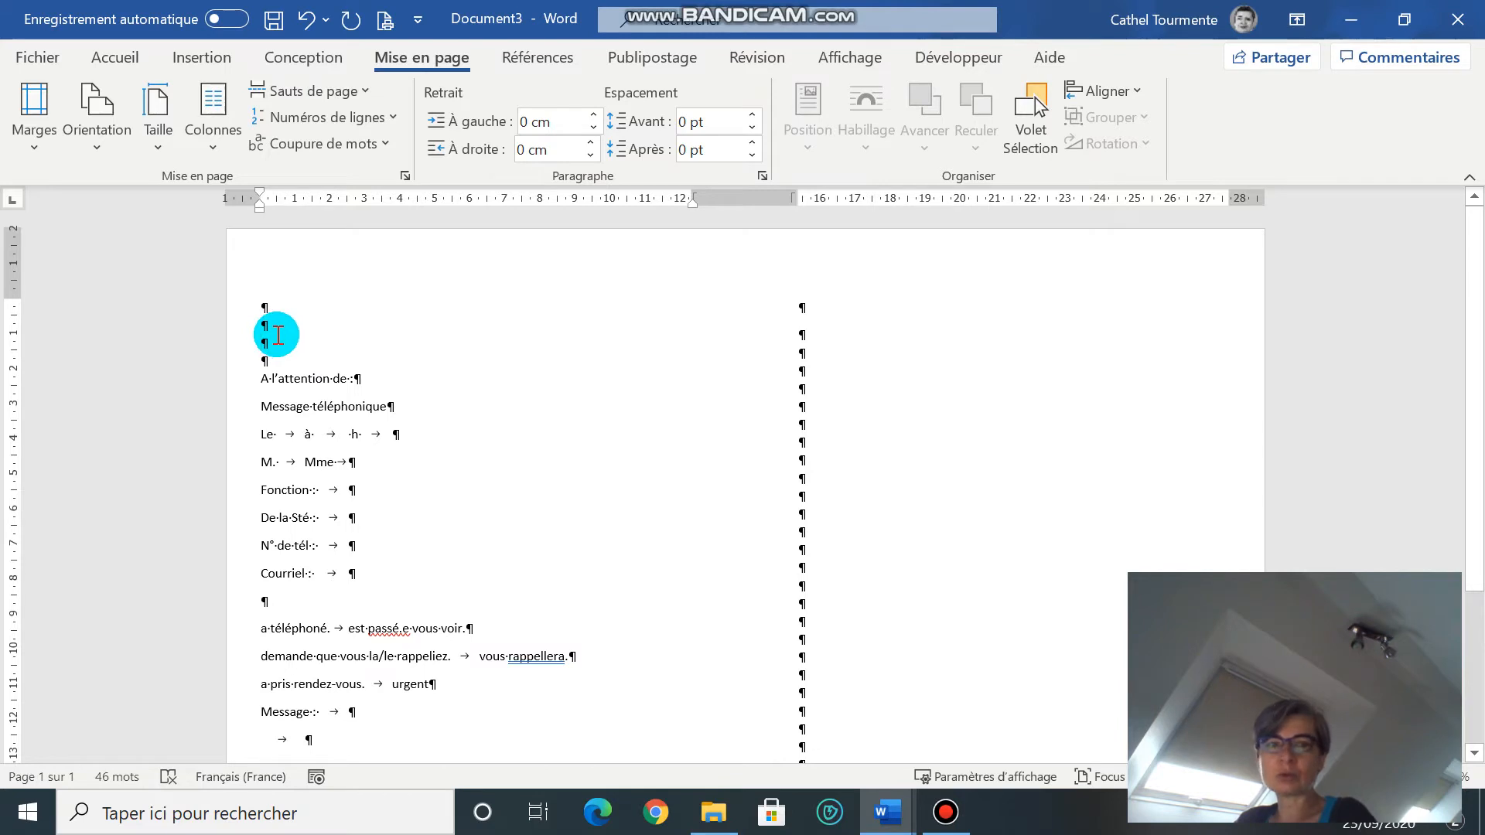
# Draw a text box about 7.4 cm wide and 1.57 cm high above the message text and shift it toward the column's right
pyautogui.click(195, 54)
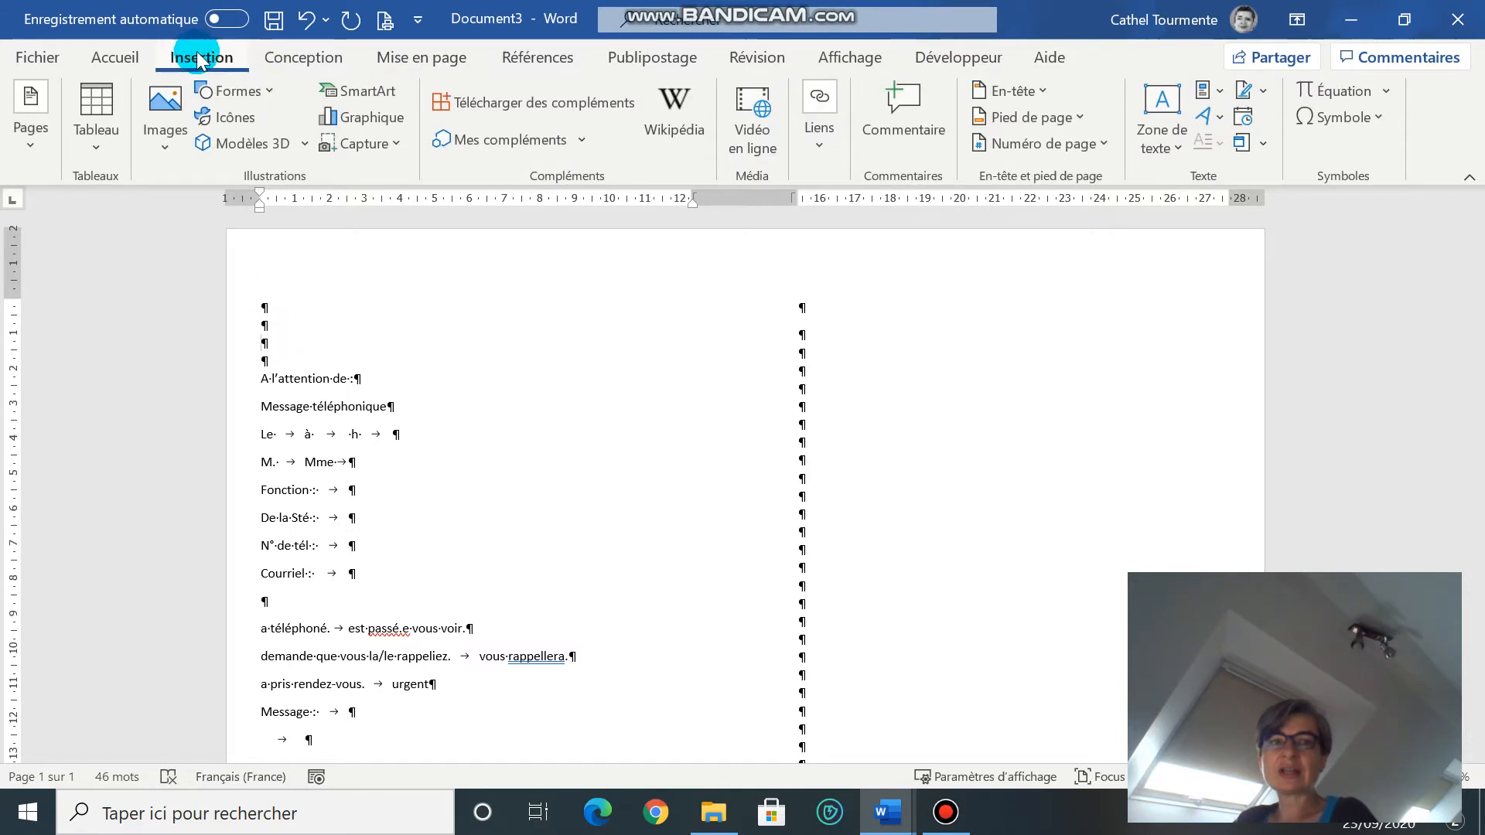
pyautogui.click(247, 93)
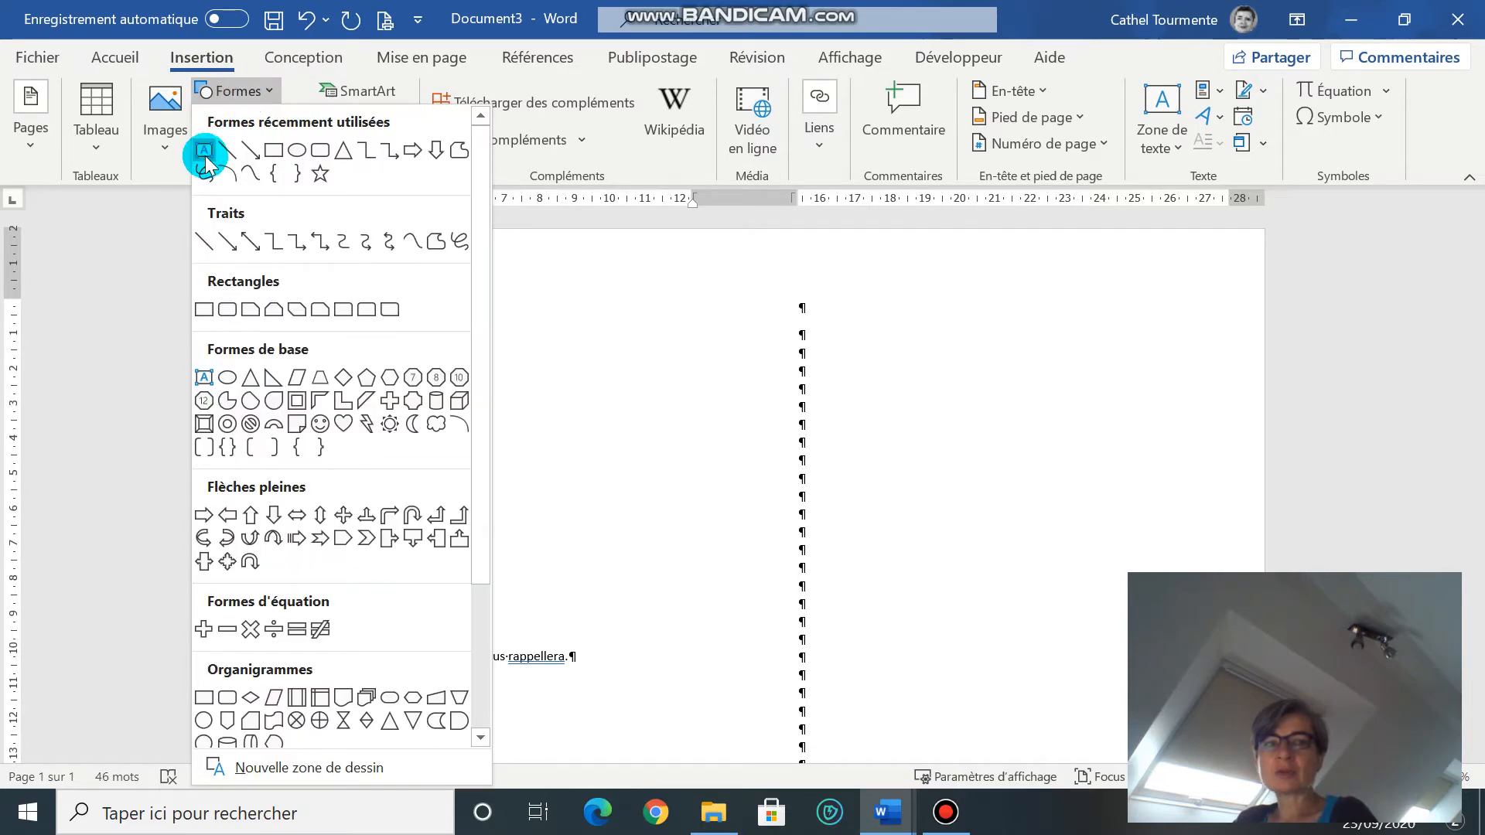
pyautogui.click(205, 154)
pyautogui.moveTo(365, 291); pyautogui.dragTo(616, 345)
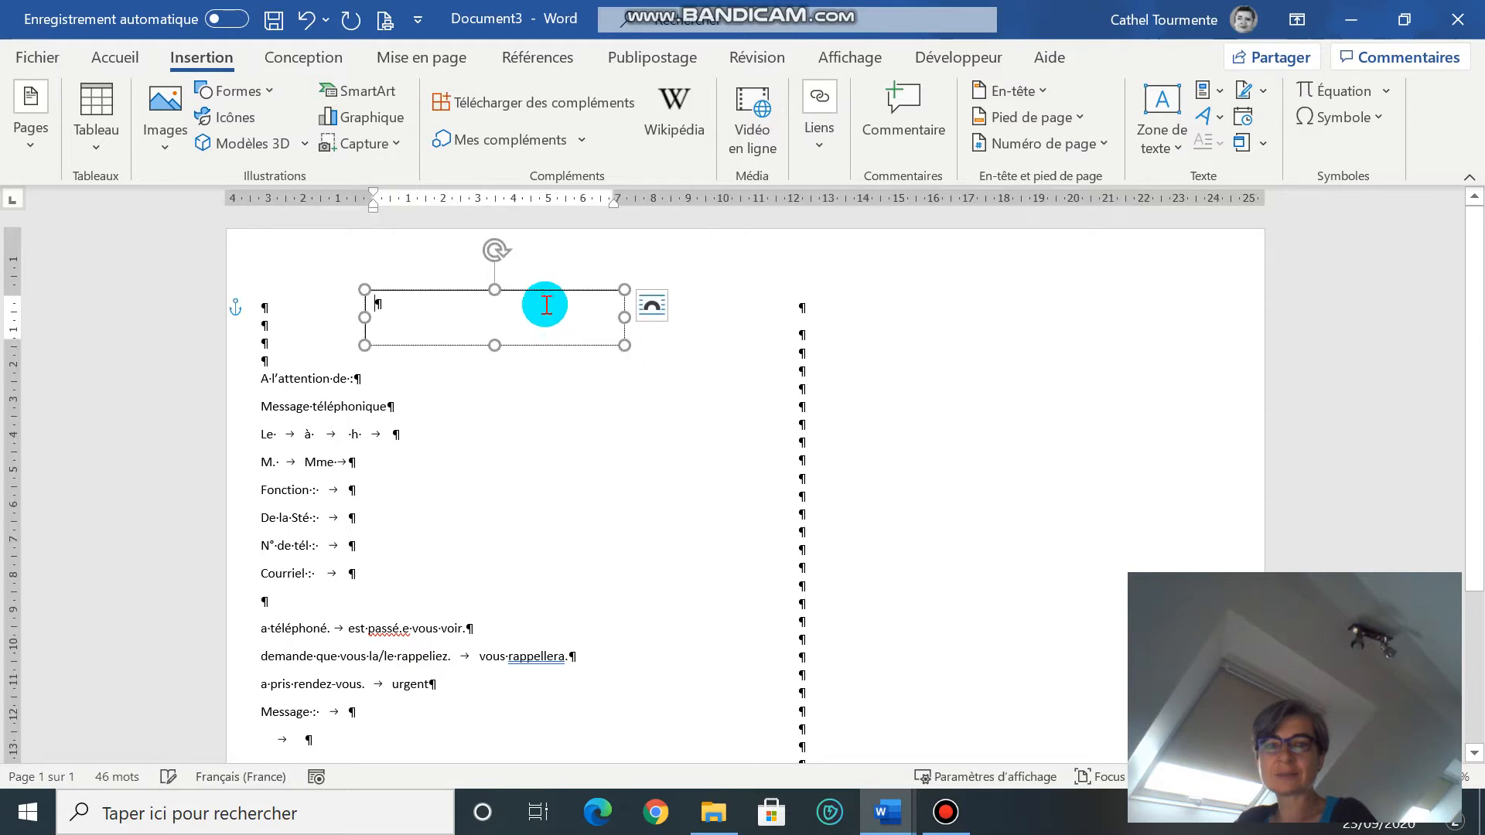
pyautogui.moveTo(541, 291); pyautogui.dragTo(593, 293)
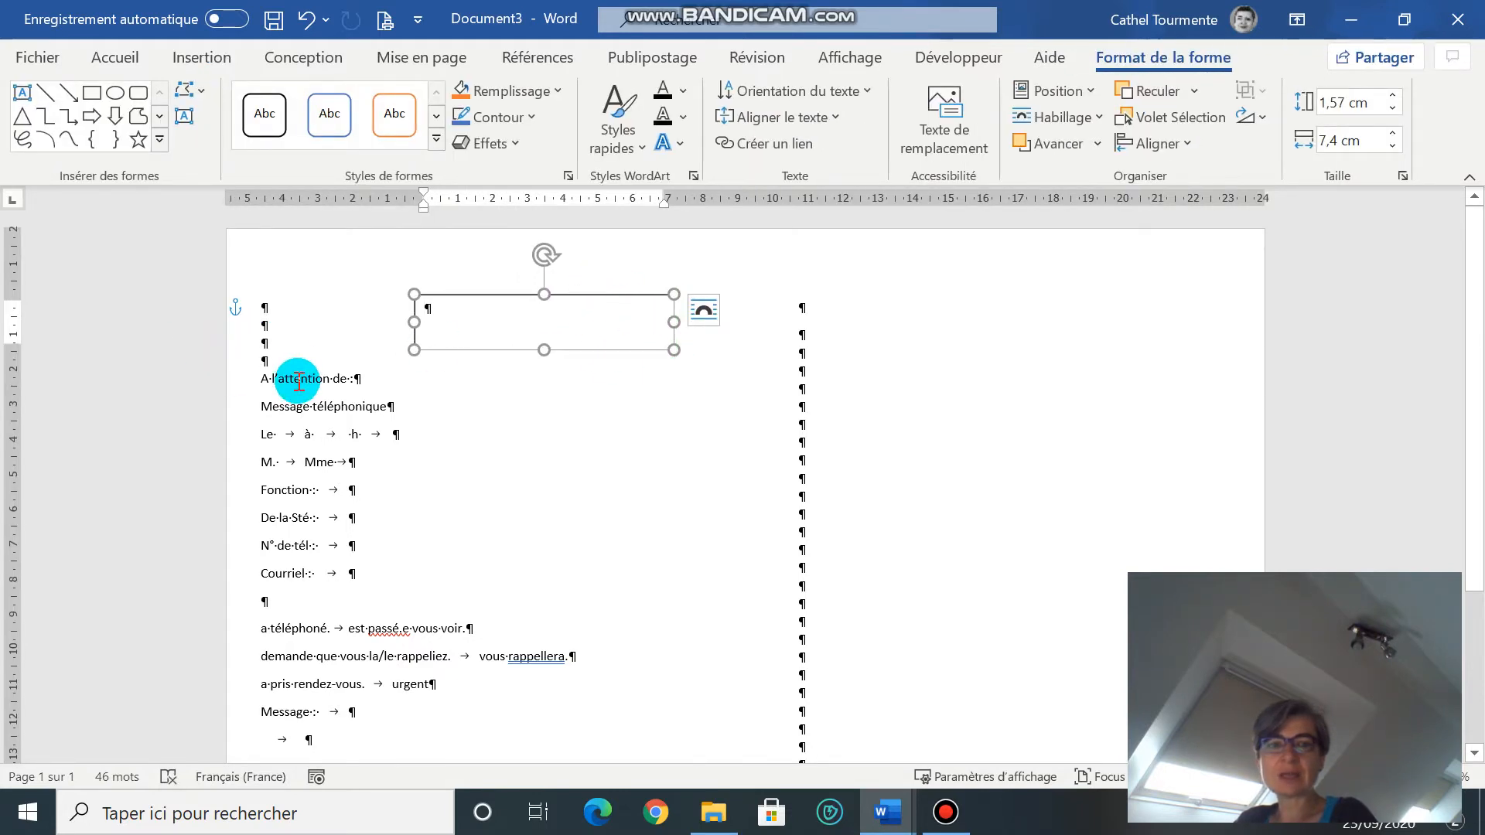
# Move the line "A l'attention de :" into the text box and center it
pyautogui.moveTo(263, 377); pyautogui.dragTo(447, 312)
pyautogui.click(467, 138)
# Remove the space after the paragraphs inside the text box
pyautogui.click(515, 317)
pyautogui.moveTo(504, 307); pyautogui.dragTo(597, 325)
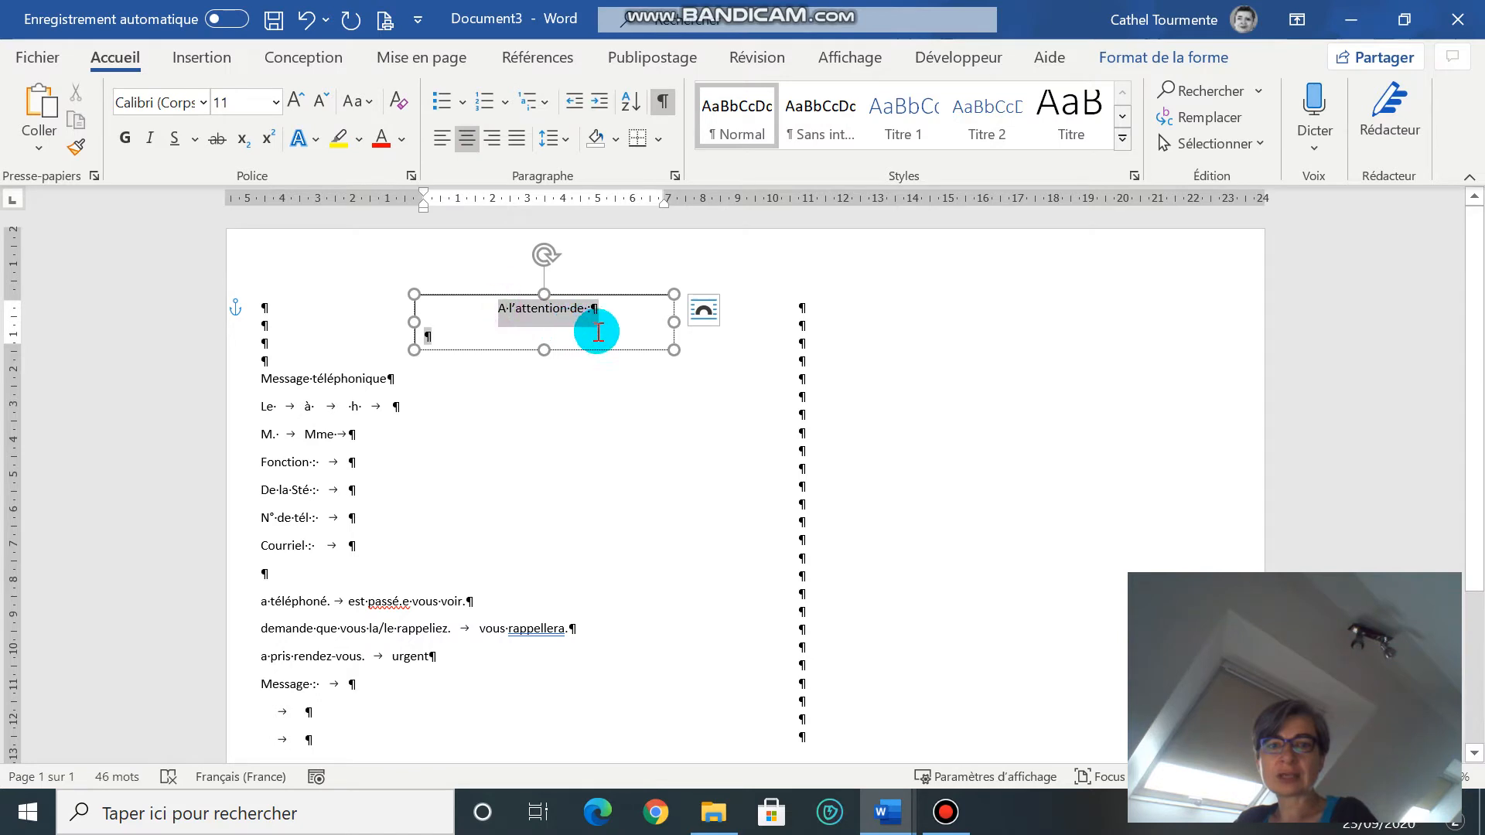
pyautogui.click(566, 137)
pyautogui.click(583, 430)
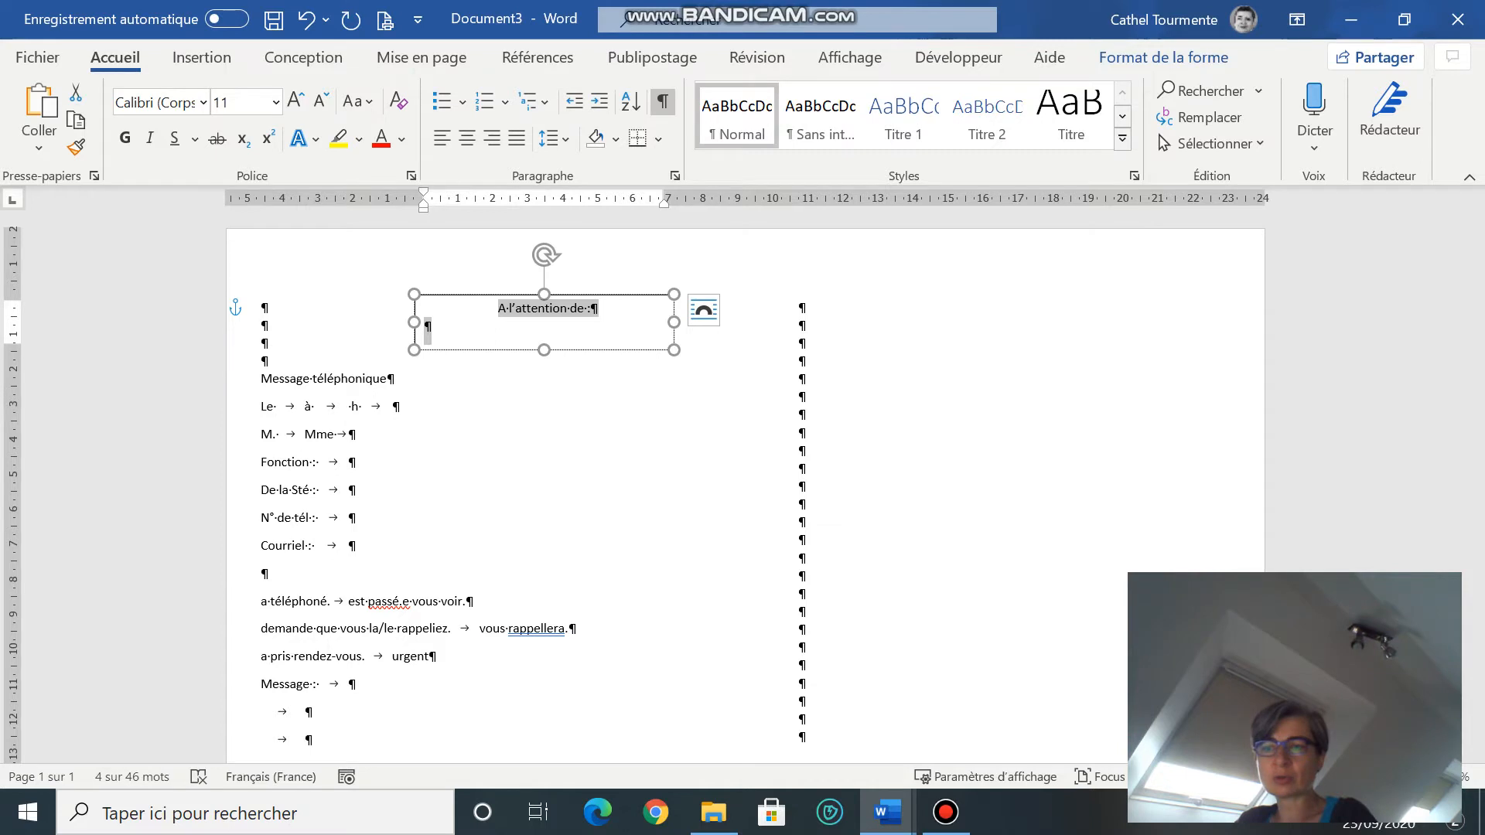
# Format the text box outline as a solid black double line 3.25 pt wide
pyautogui.click(1421, 776)
pyautogui.click(1420, 777)
pyautogui.click(1420, 777)
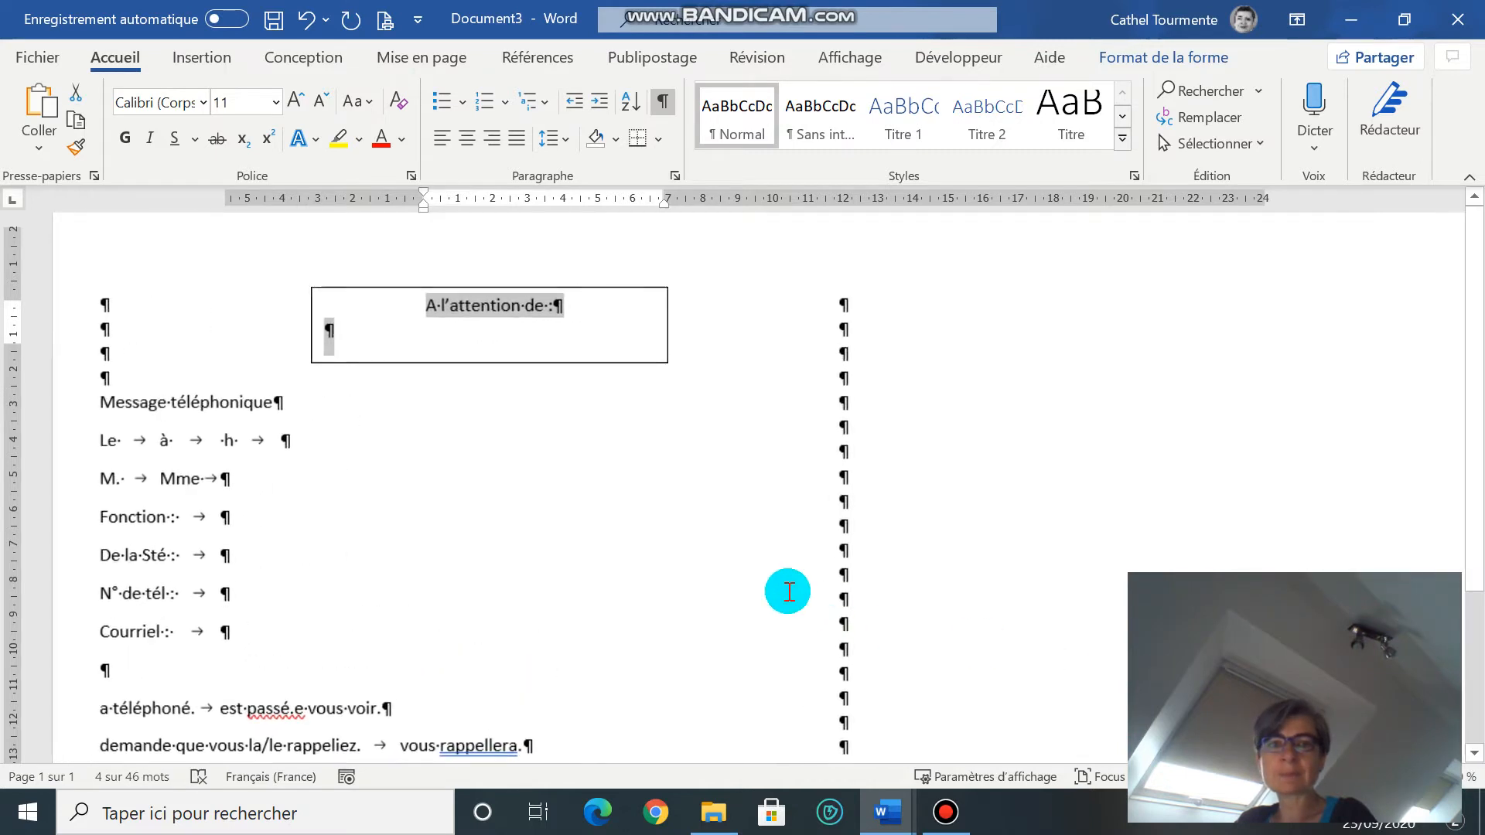
pyautogui.click(576, 447)
pyautogui.click(462, 287)
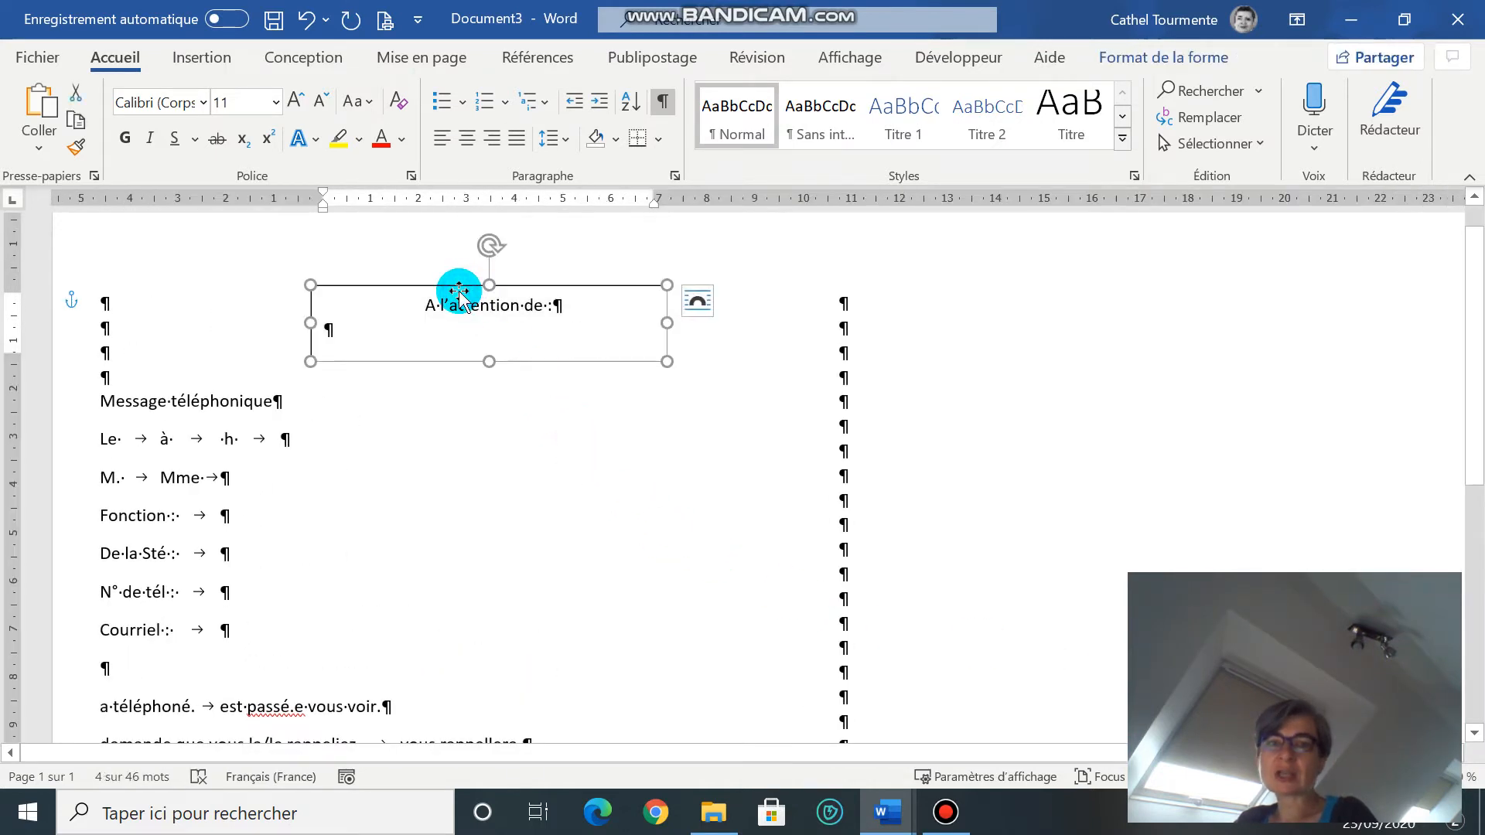
pyautogui.rightClick(522, 289)
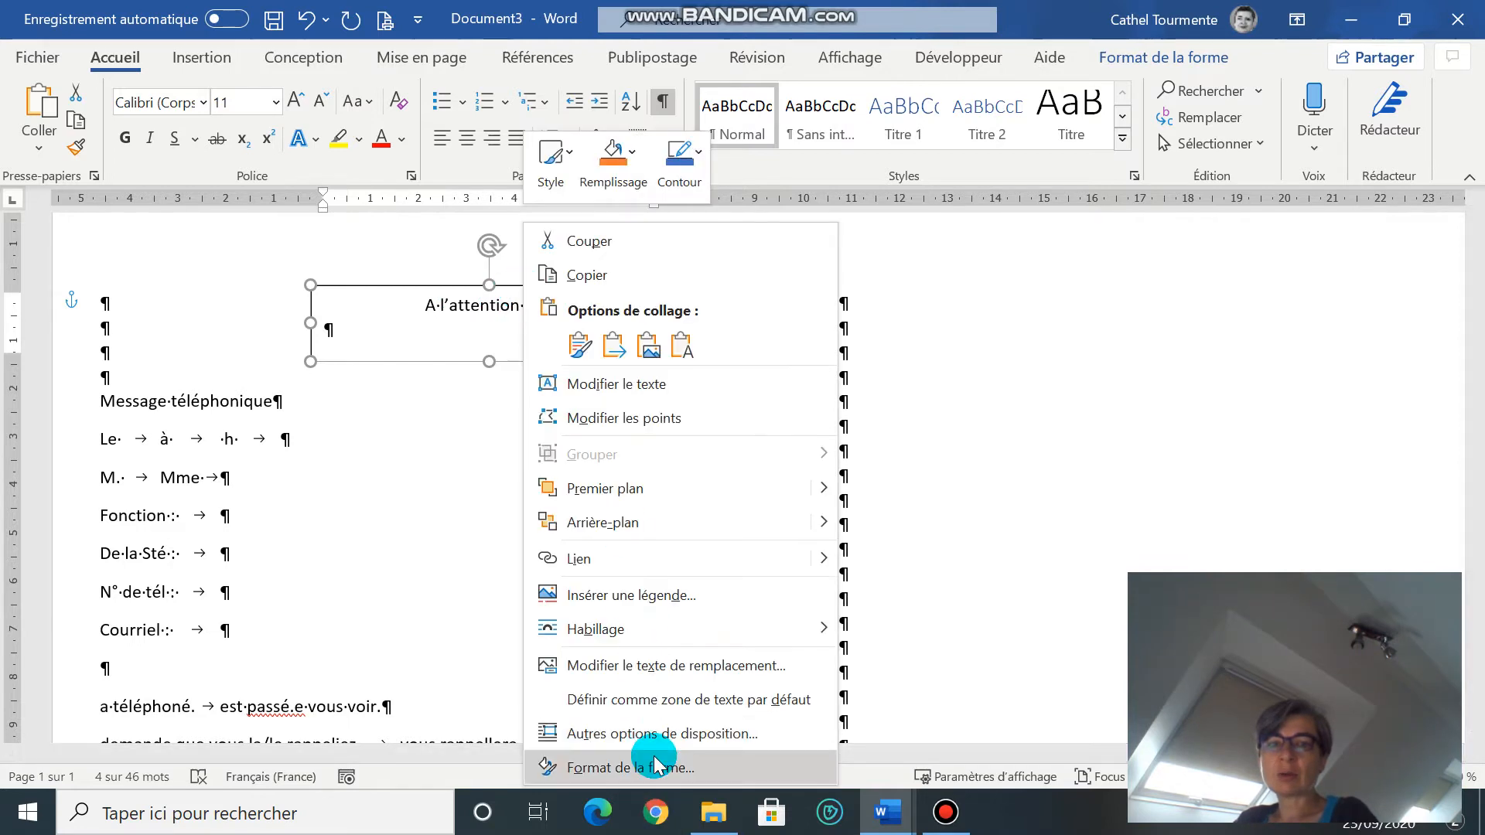
pyautogui.click(653, 765)
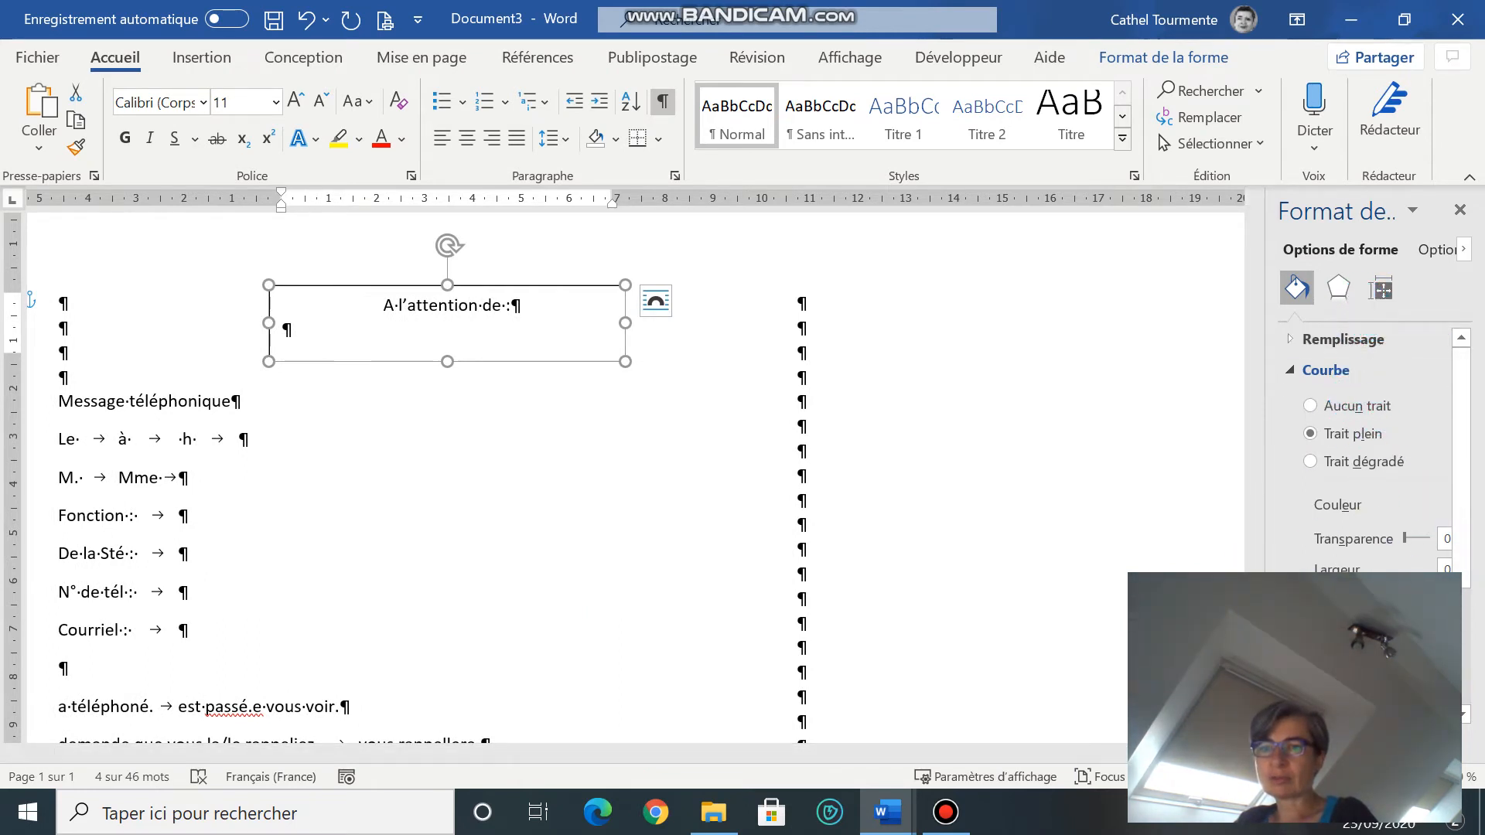
pyautogui.click(1443, 734)
pyautogui.click(1443, 734)
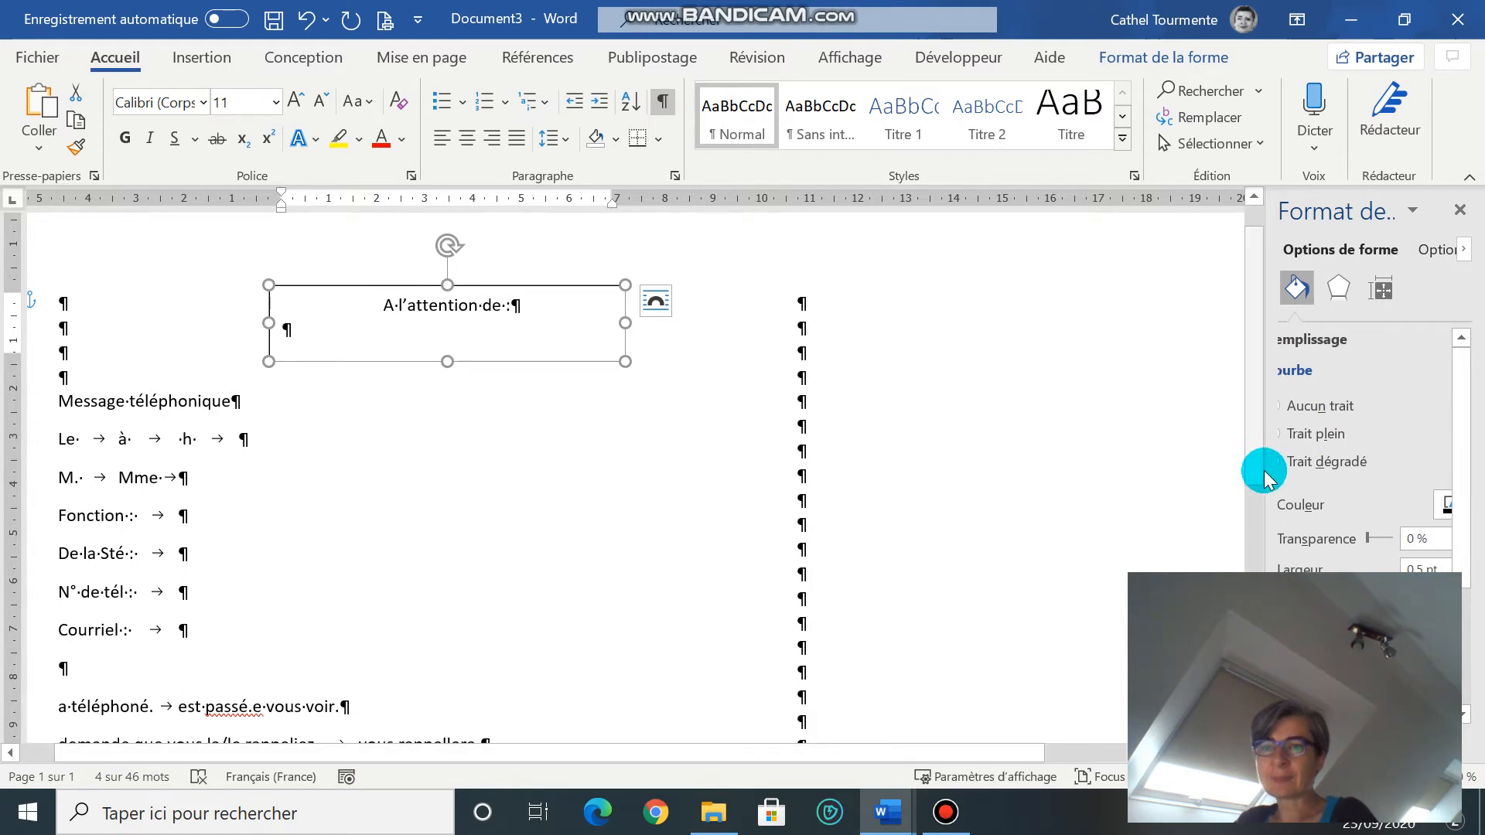
pyautogui.moveTo(1265, 478); pyautogui.dragTo(1160, 474)
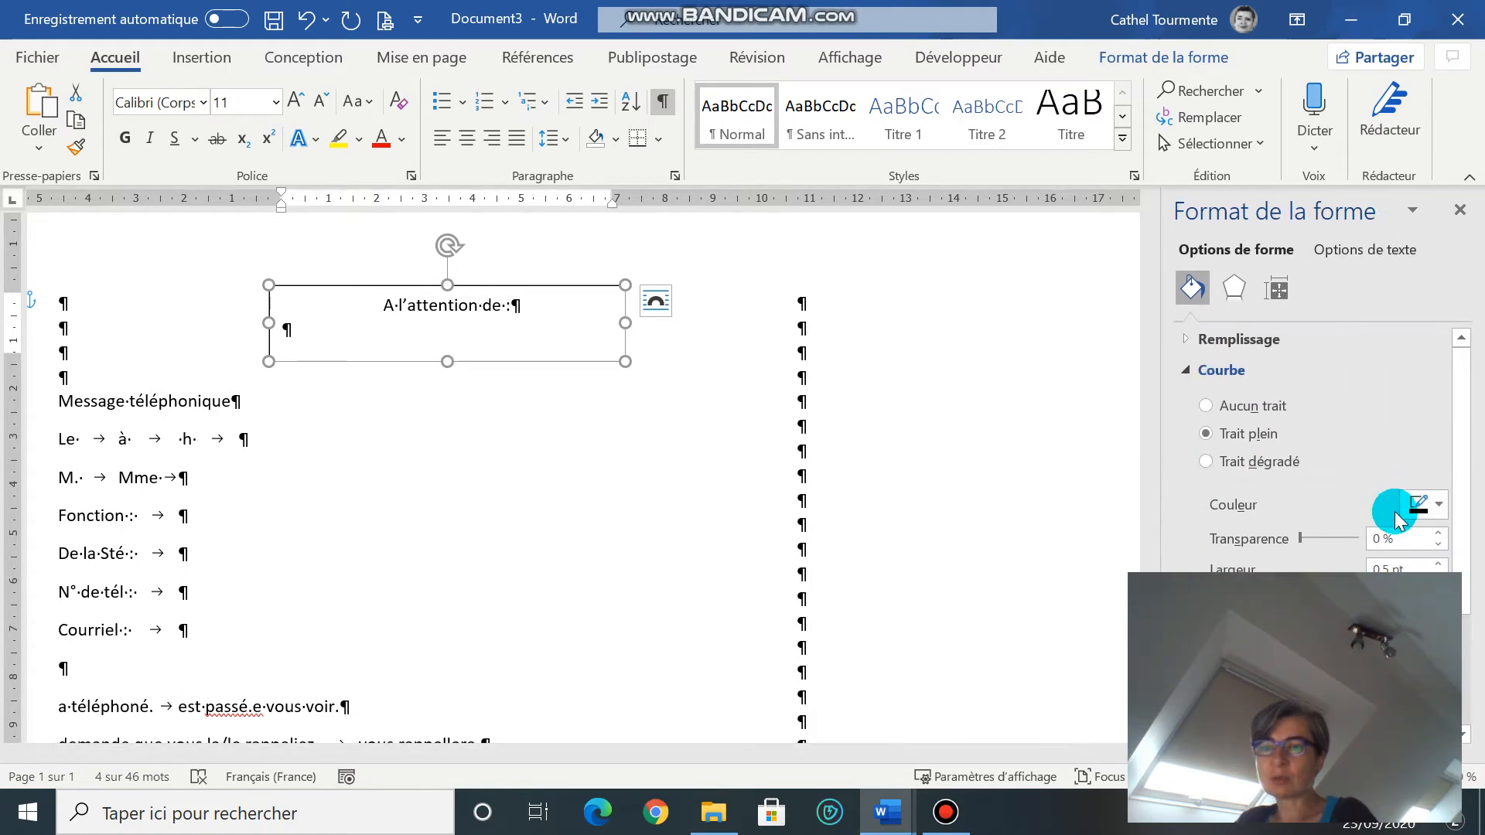
pyautogui.click(1438, 565)
pyautogui.click(1438, 564)
pyautogui.click(1438, 565)
pyautogui.click(1438, 565)
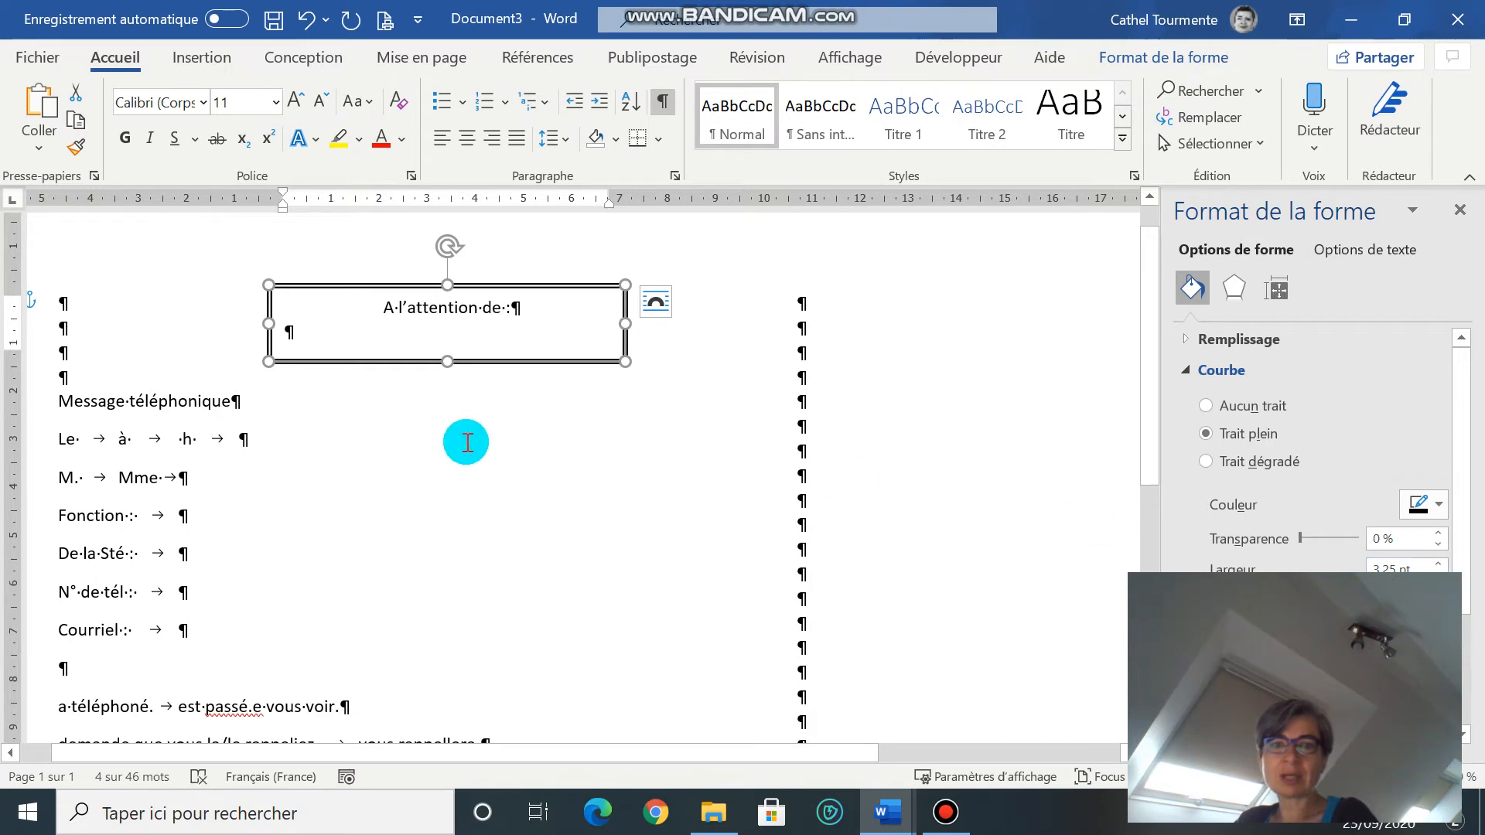
pyautogui.click(565, 433)
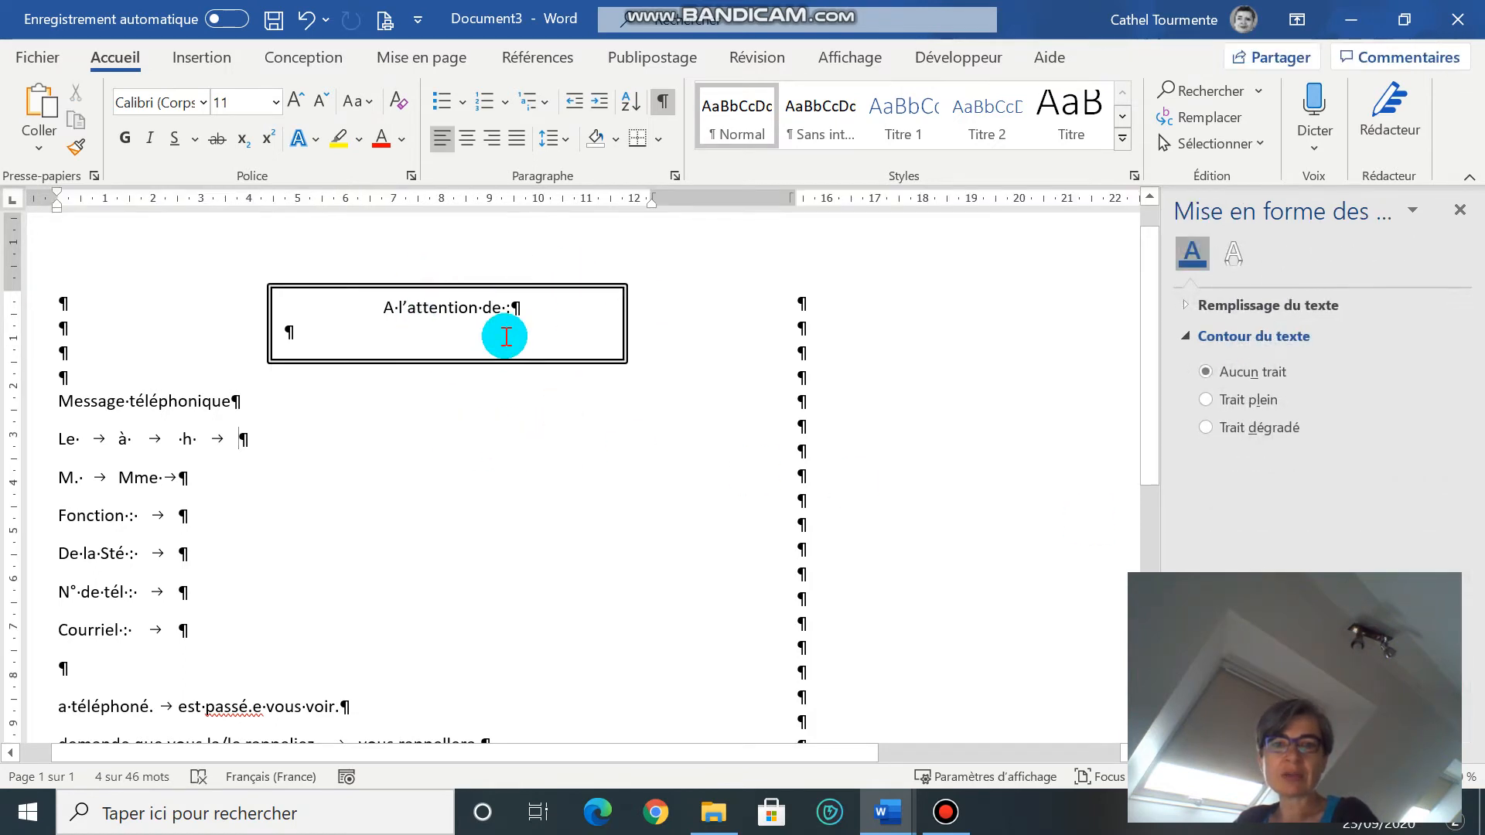
# Insert a tab on the second line of the text box and add a blank line above "Message téléphonique"
pyautogui.click(348, 329)
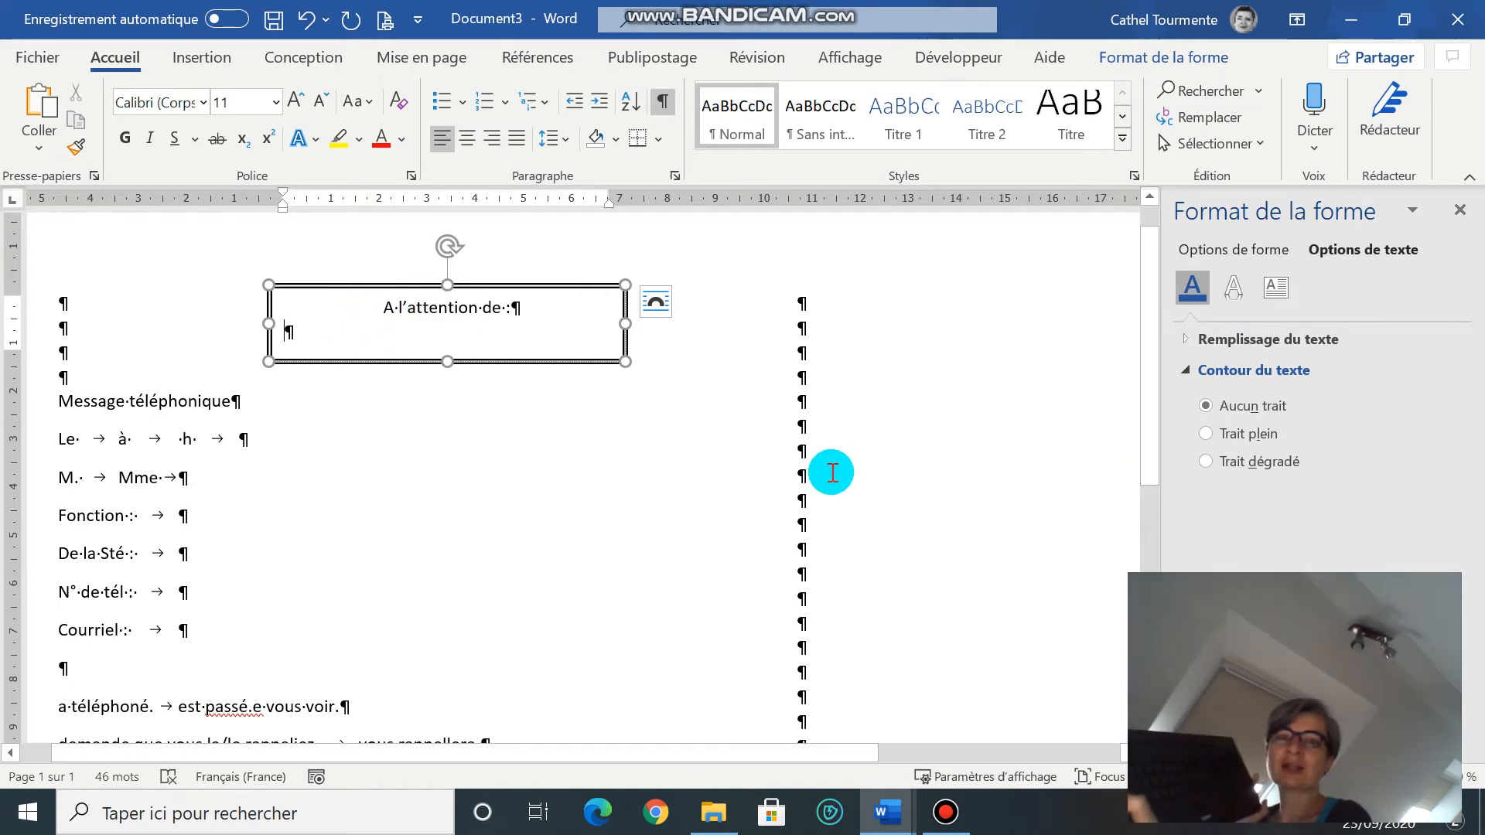
pyautogui.press('Tab')
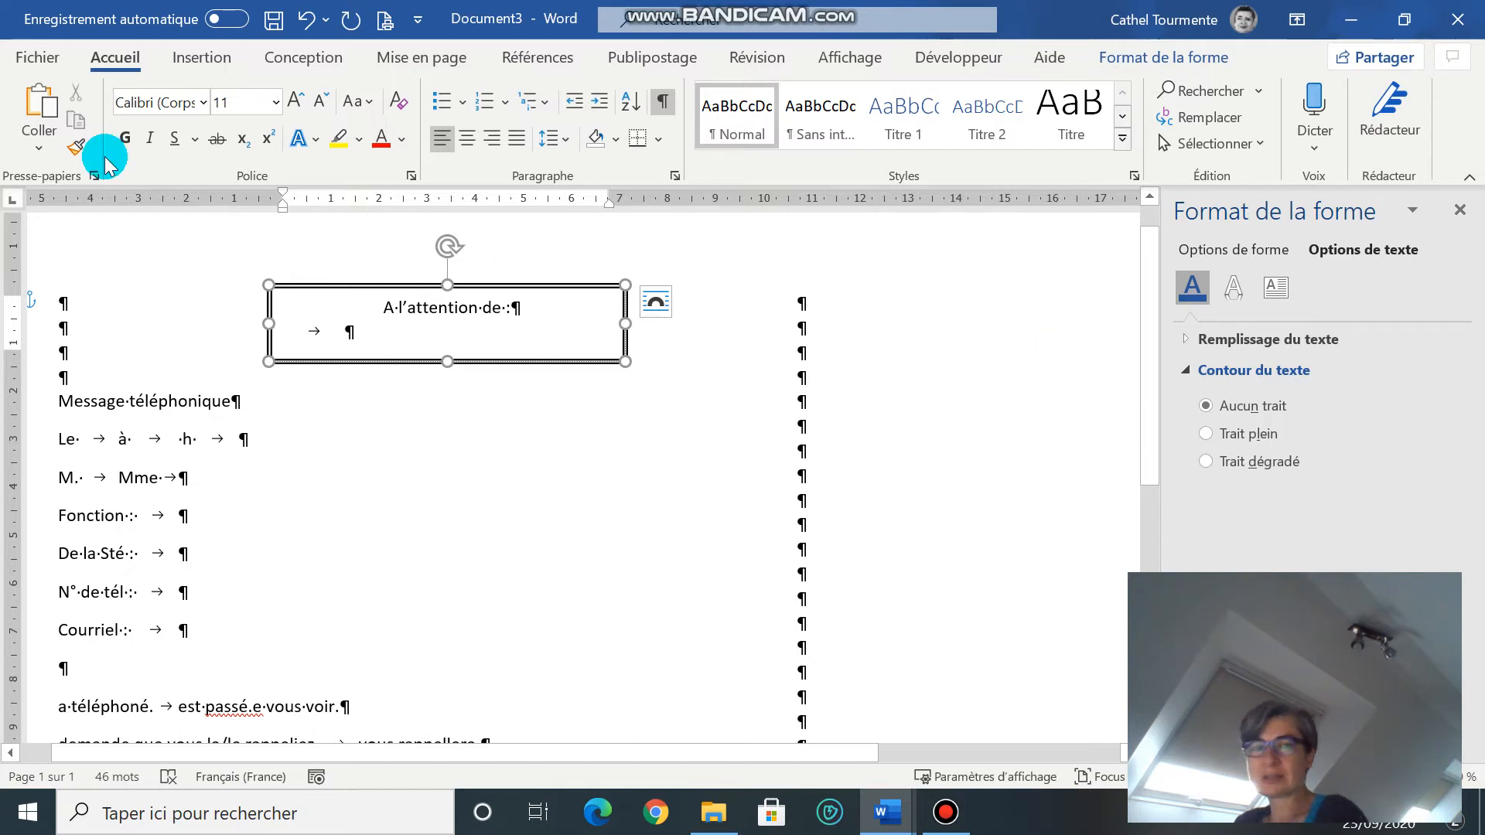
pyautogui.click(89, 377)
pyautogui.press('Return')
pyautogui.click(252, 425)
pyautogui.press('Return')
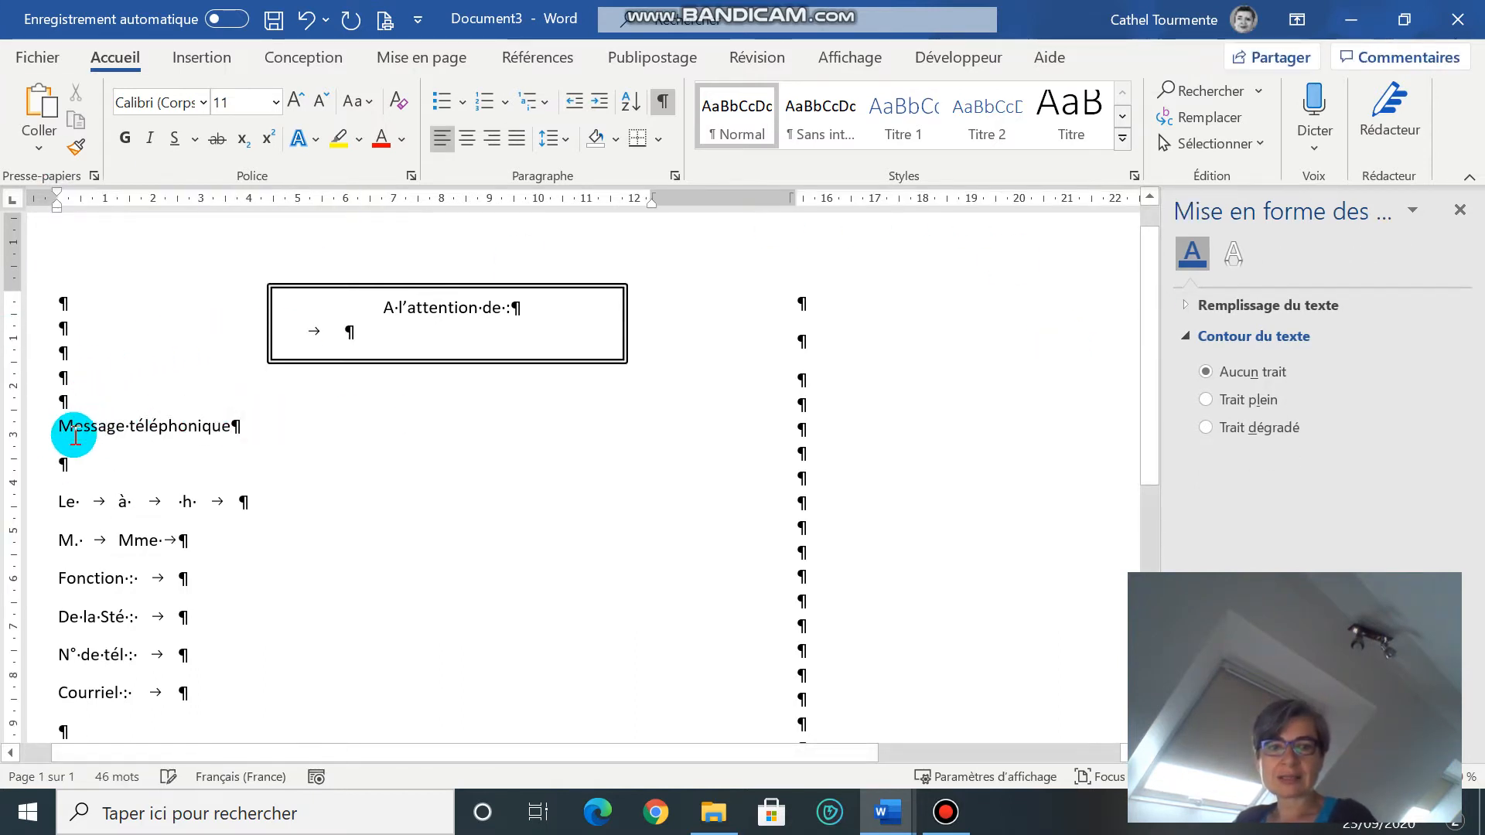
pyautogui.press('BackSpace')
# Remove the space after all paragraphs from "Message téléphonique" down to the end of the form
pyautogui.moveTo(54, 416); pyautogui.dragTo(272, 653)
pyautogui.click(558, 139)
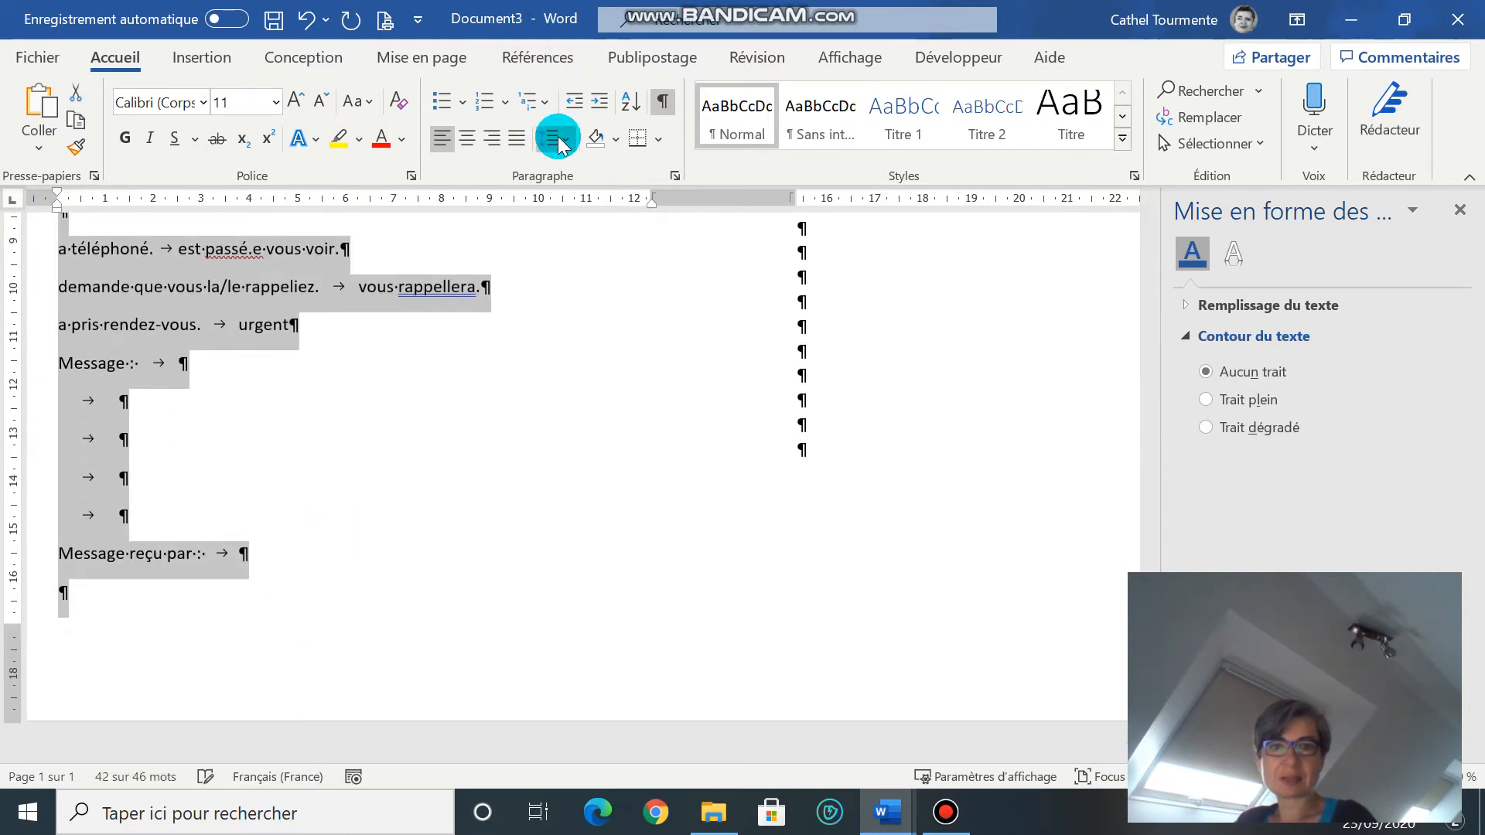
pyautogui.click(590, 431)
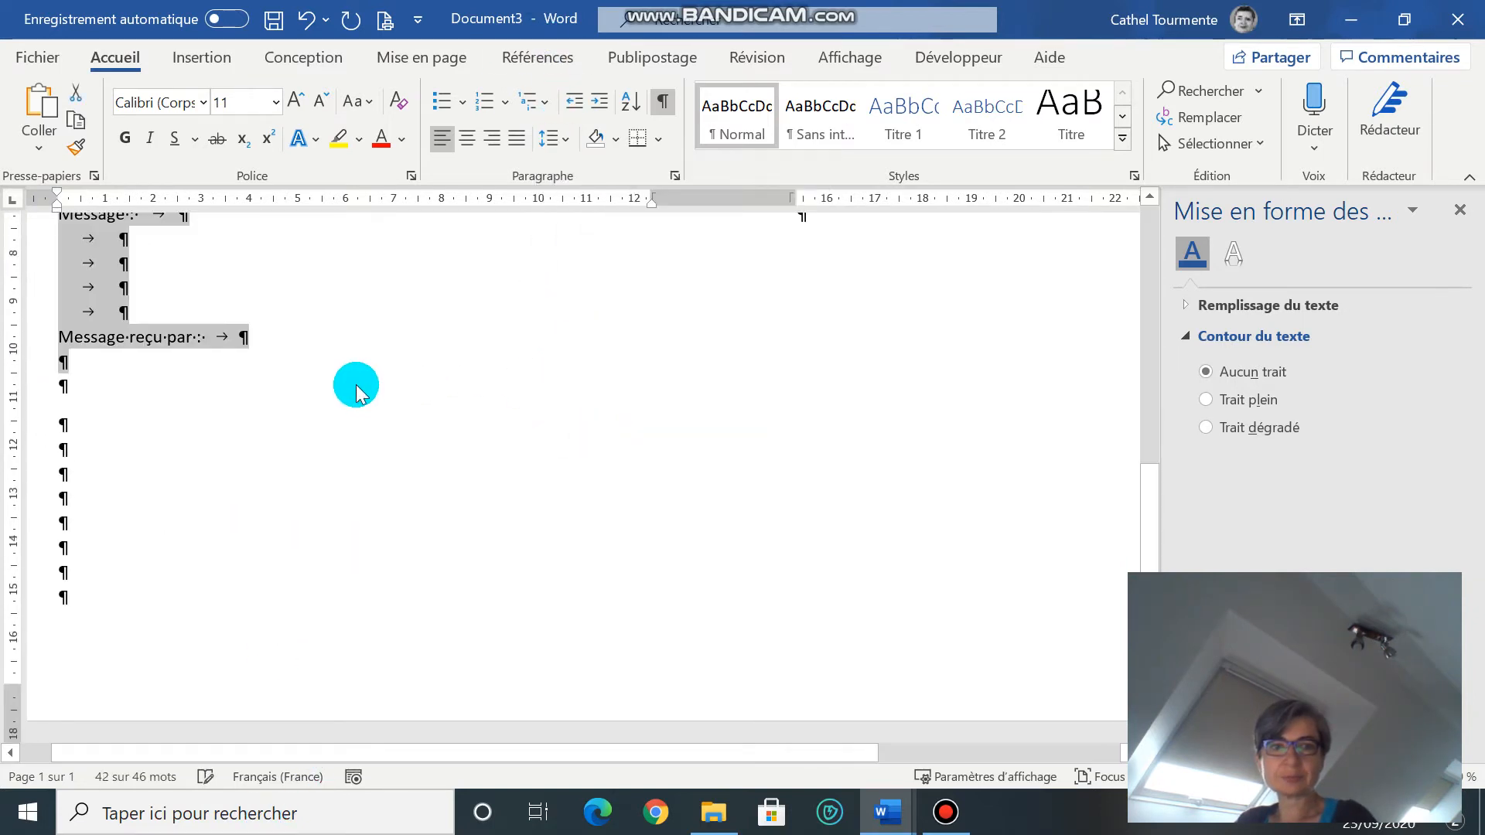
pyautogui.scroll(1, 356, 383)
pyautogui.click(314, 360)
pyautogui.scroll(6, 309, 363)
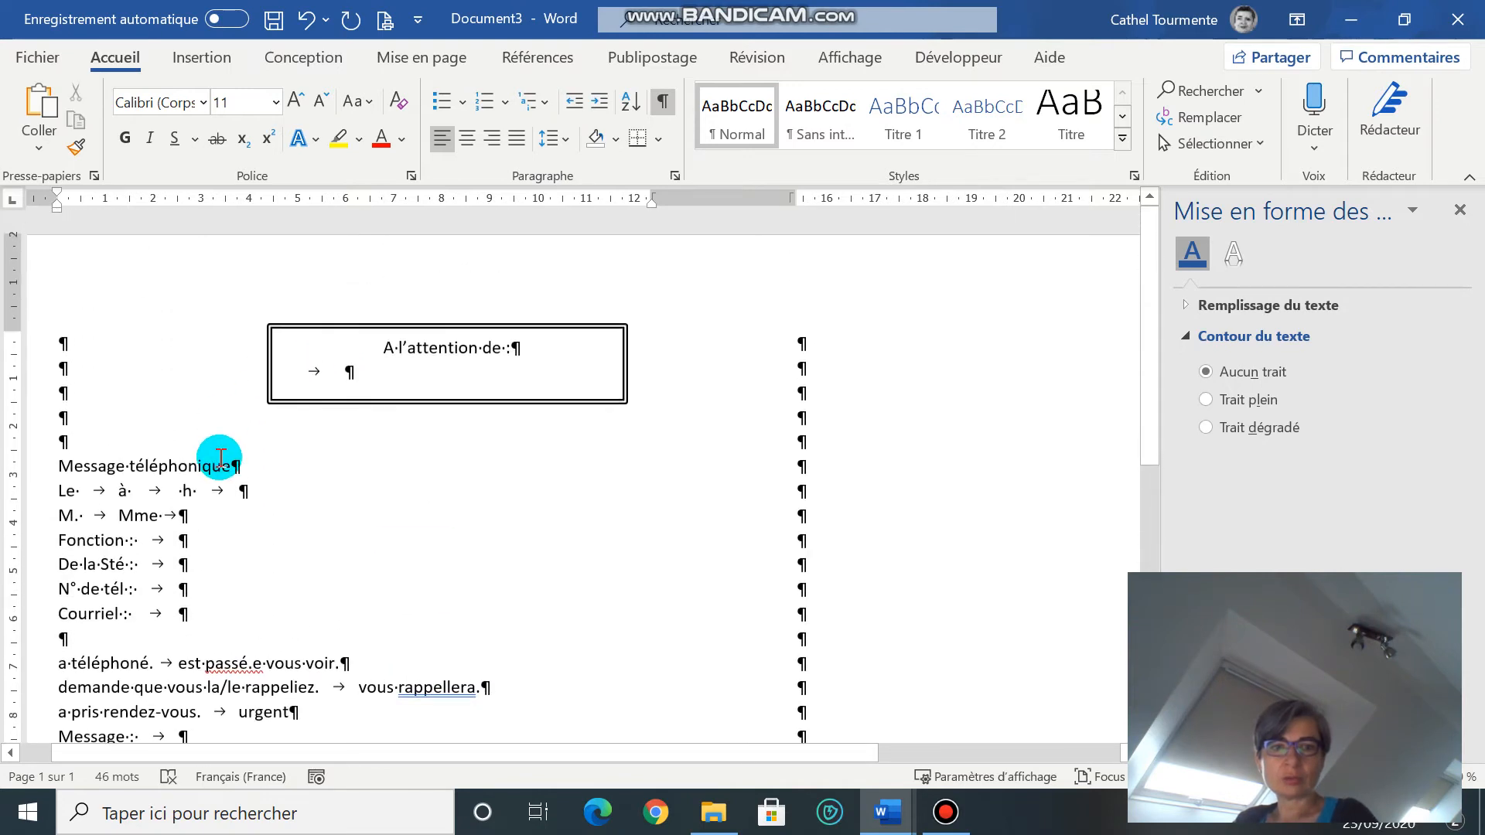
# Add a blank line below the "Message téléphonique" heading and make the heading centered, bold and 14 pt
pyautogui.click(246, 463)
pyautogui.press('Return')
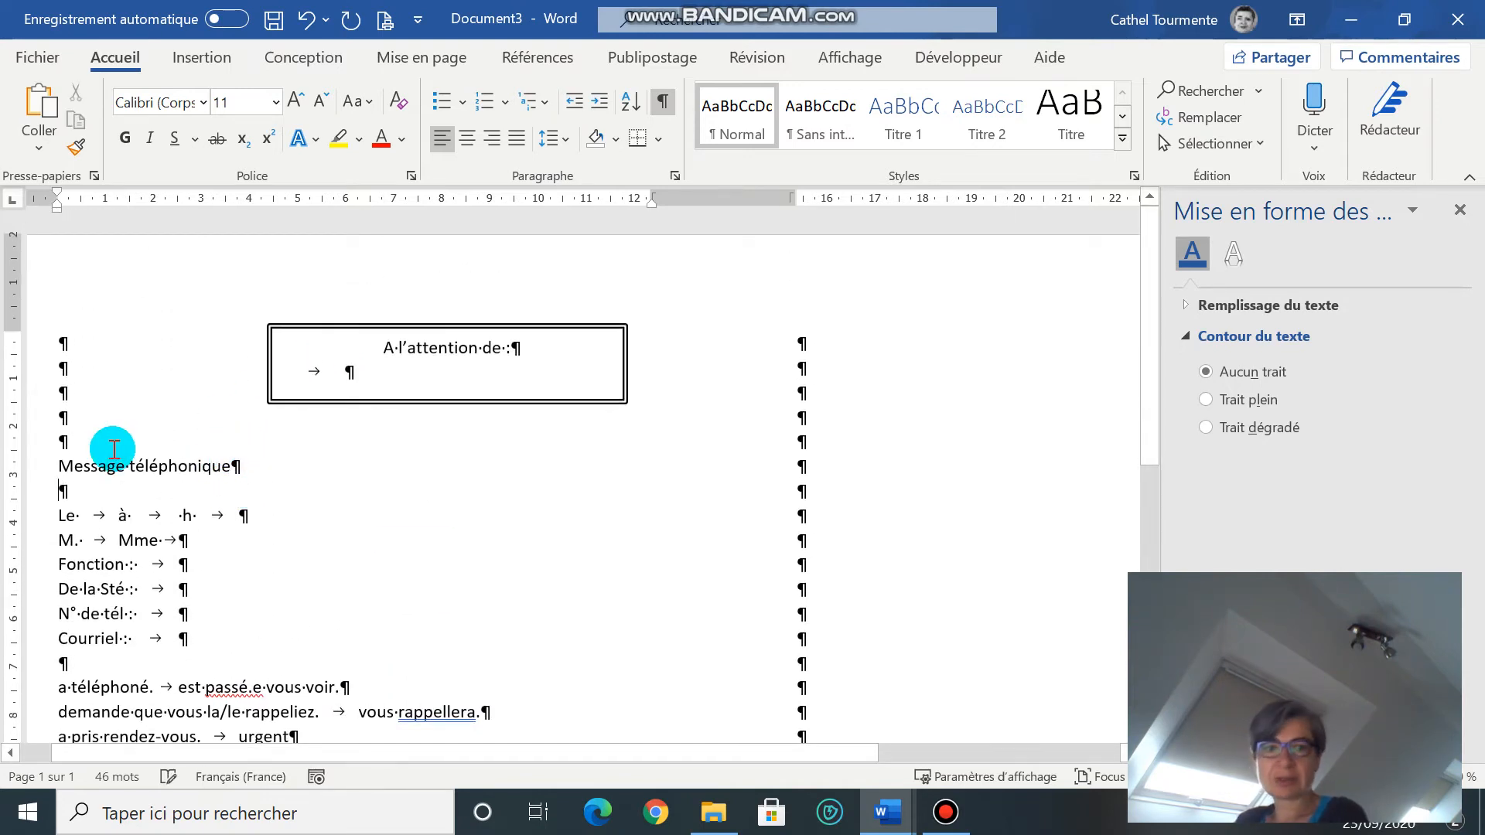
pyautogui.click(31, 467)
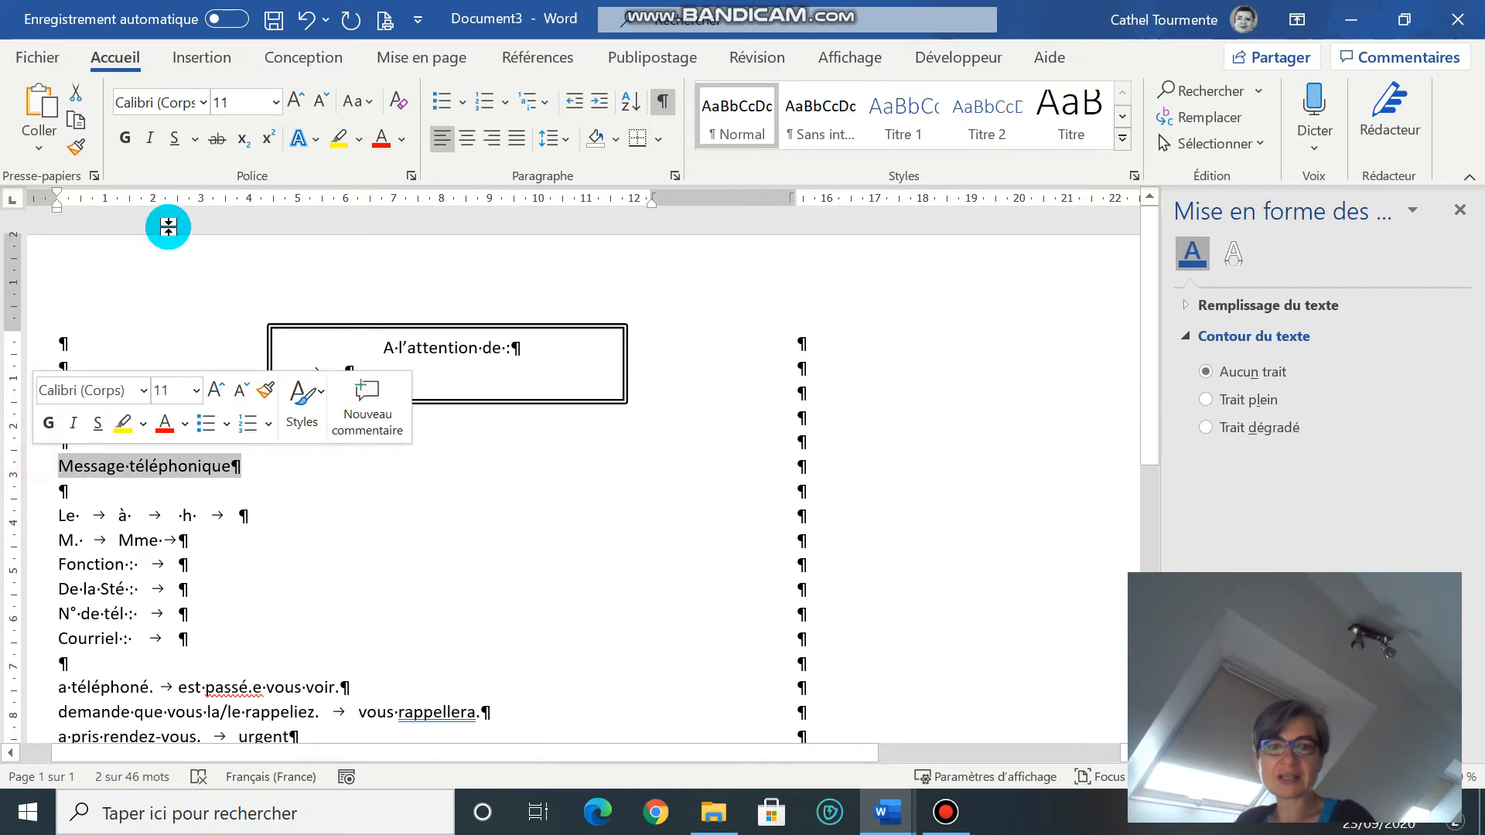
pyautogui.click(466, 138)
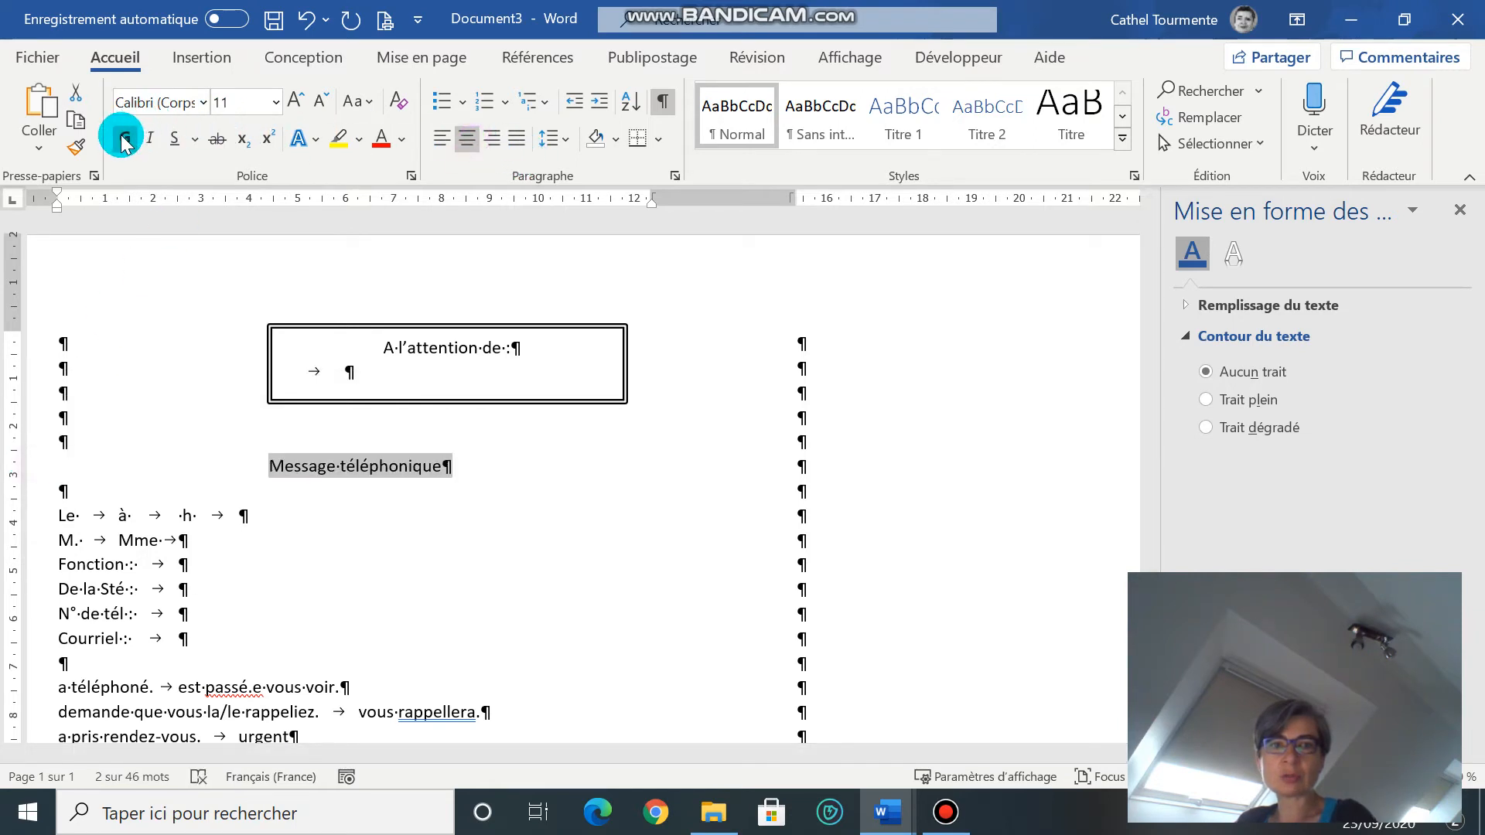
pyautogui.click(124, 140)
pyautogui.click(293, 103)
pyautogui.click(293, 103)
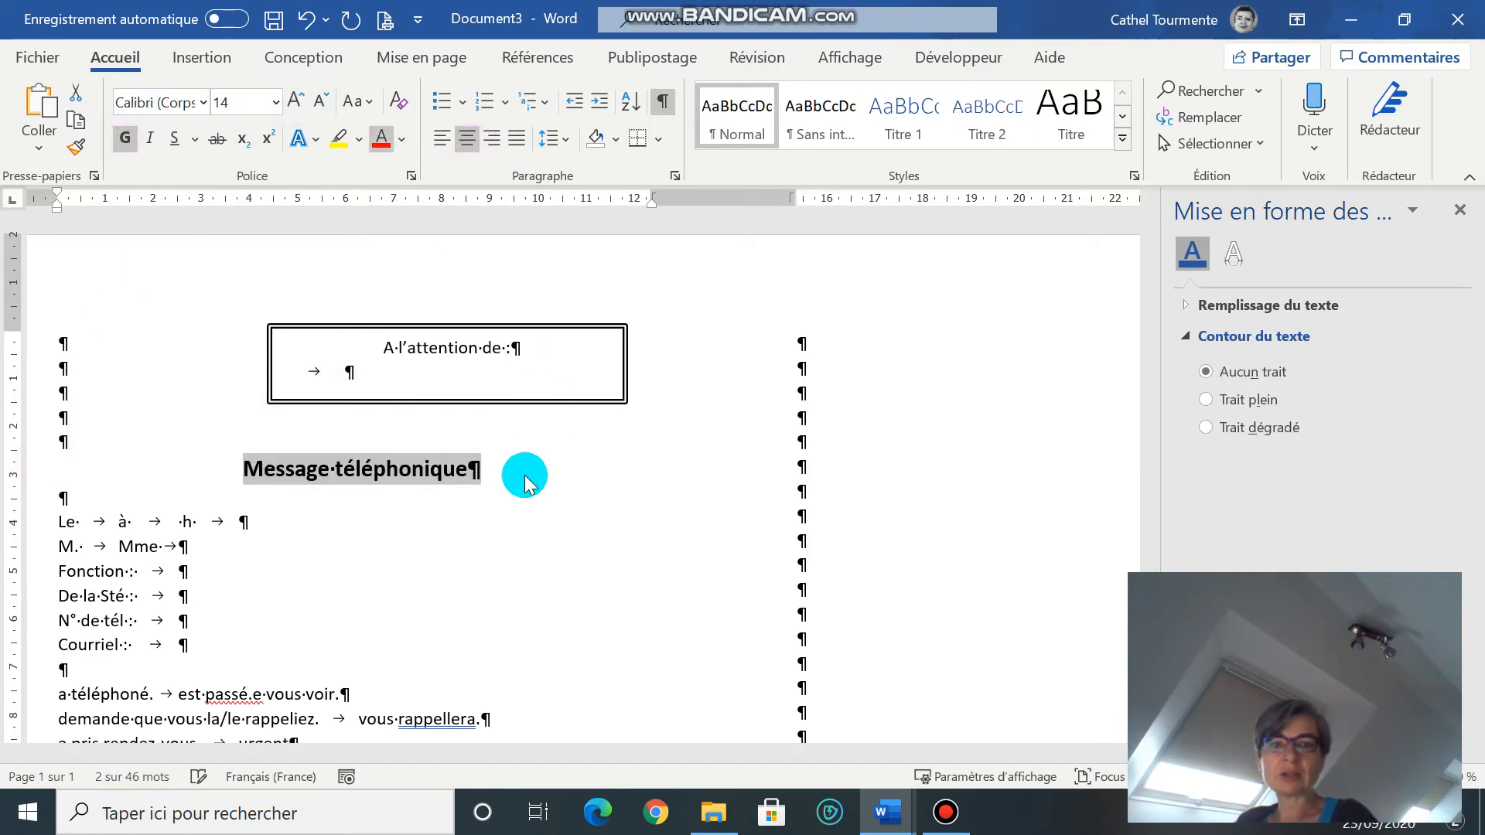
# Apply a box border with a double line 2 ¼ pt wide to the "Message téléphonique" paragraph
pyautogui.click(657, 139)
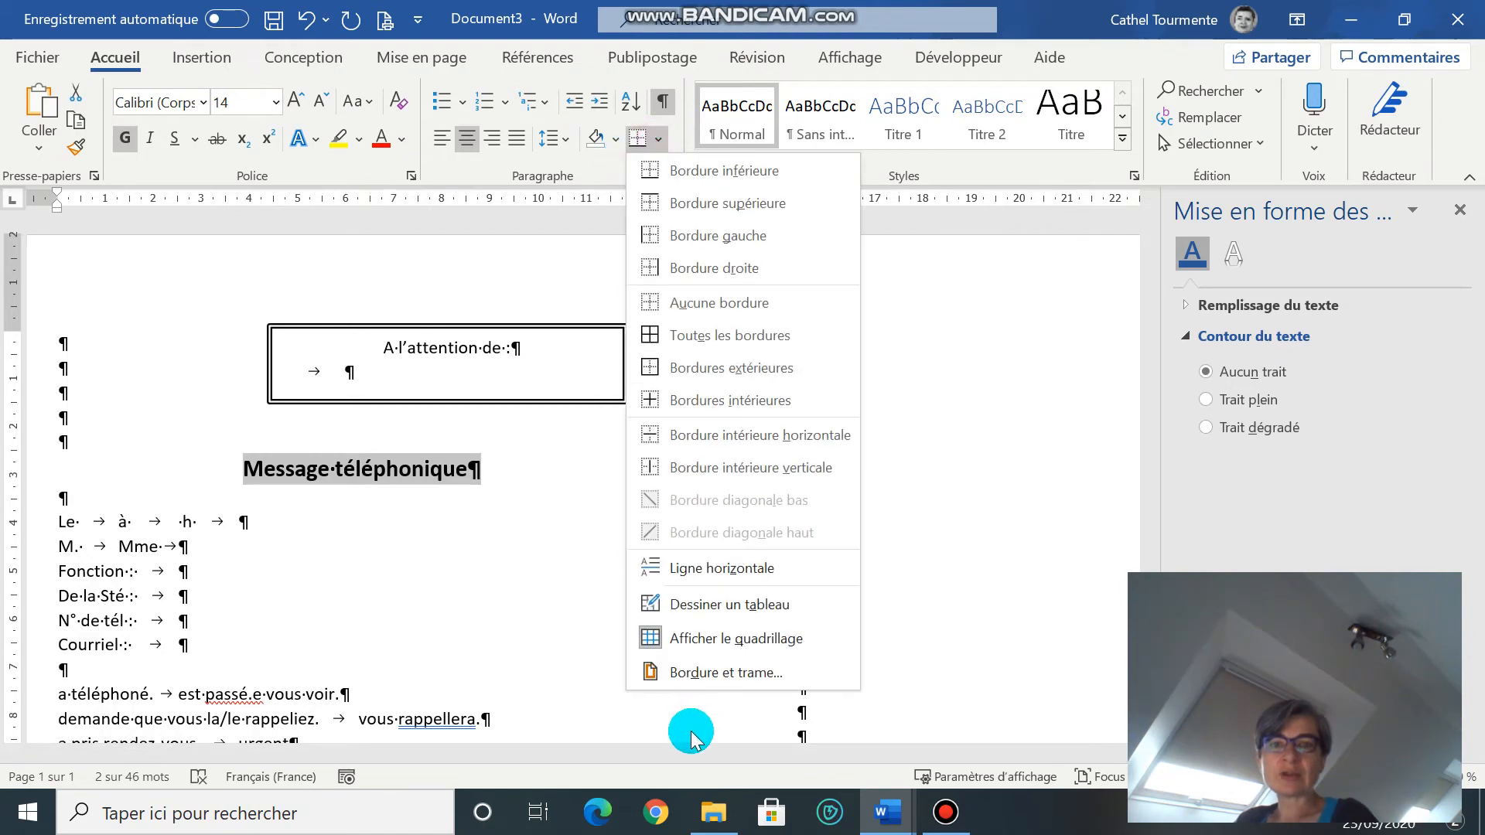
pyautogui.click(684, 671)
pyautogui.click(534, 441)
pyautogui.click(588, 579)
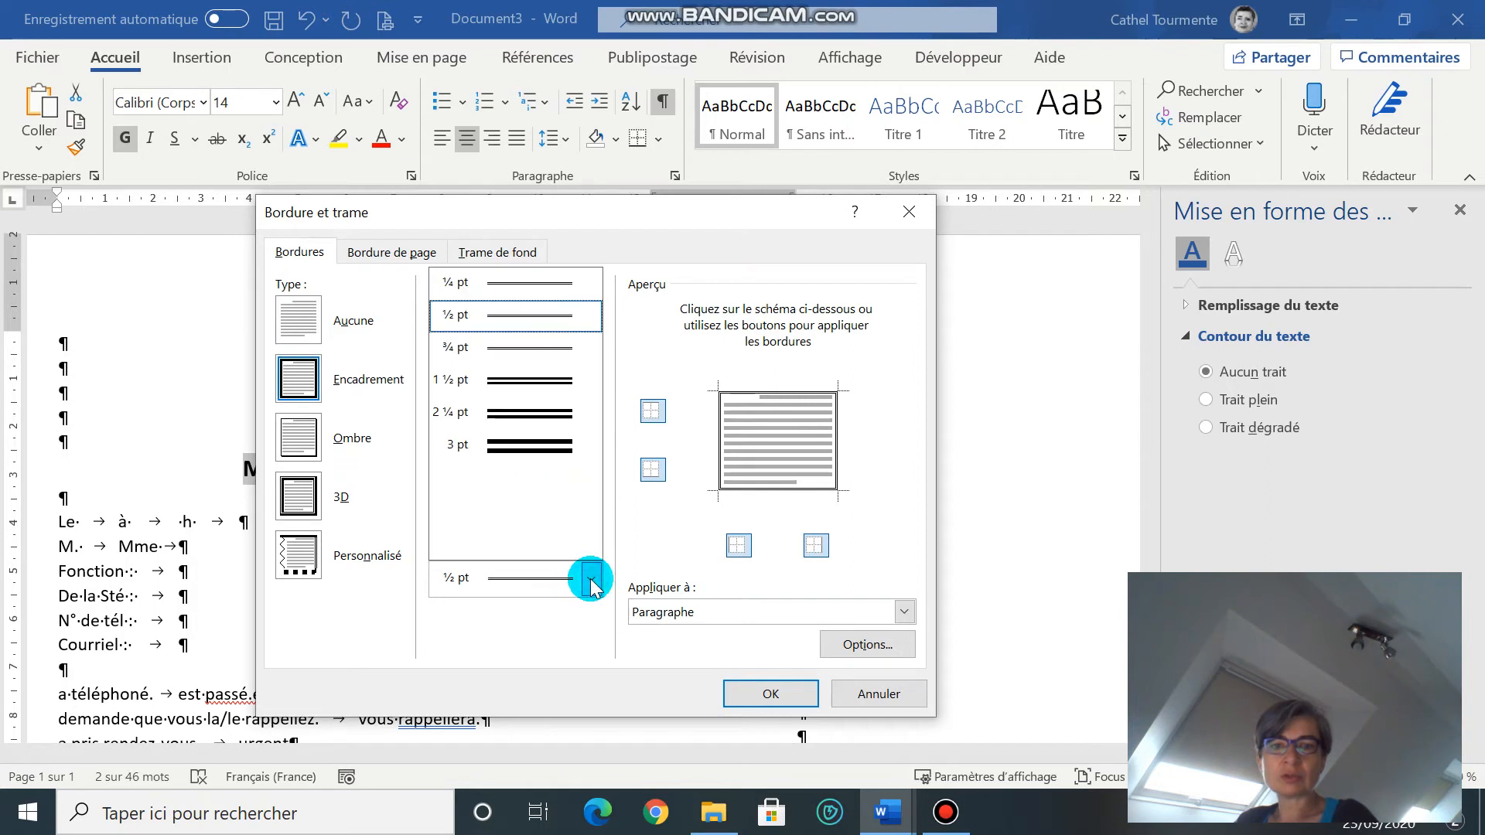
pyautogui.click(533, 440)
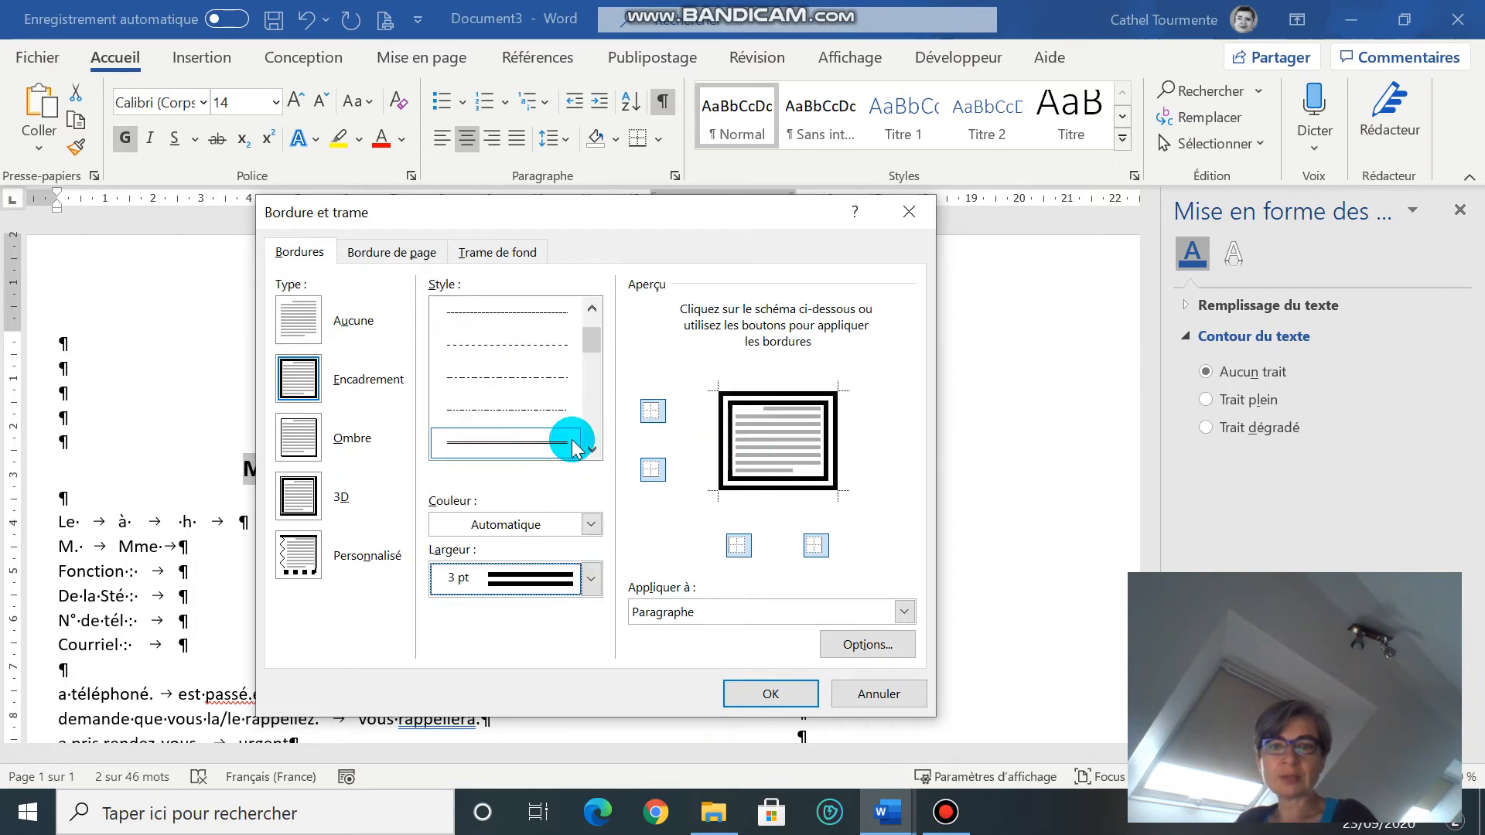
pyautogui.click(591, 578)
pyautogui.click(491, 412)
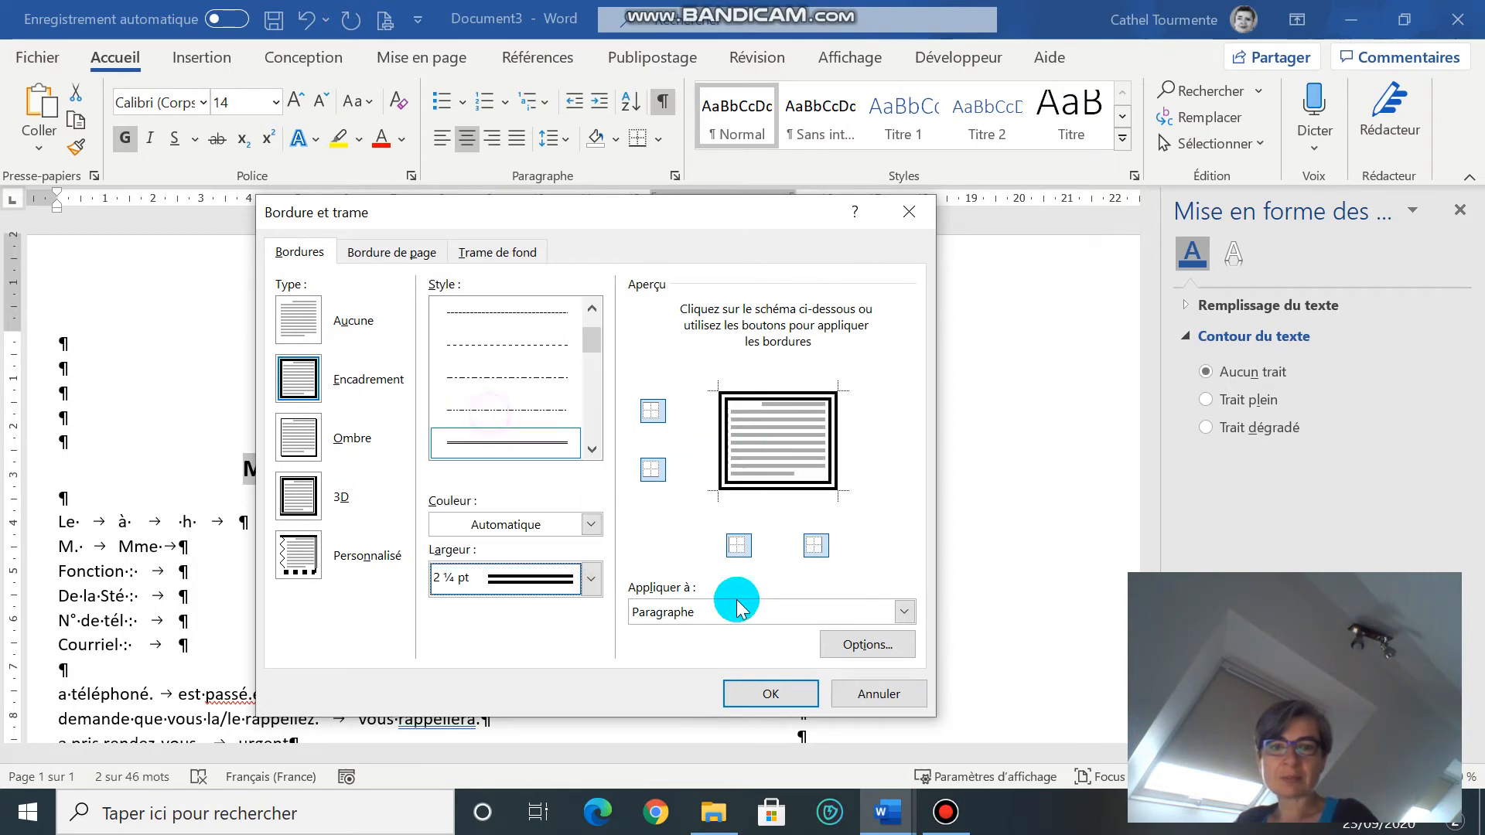
pyautogui.click(754, 688)
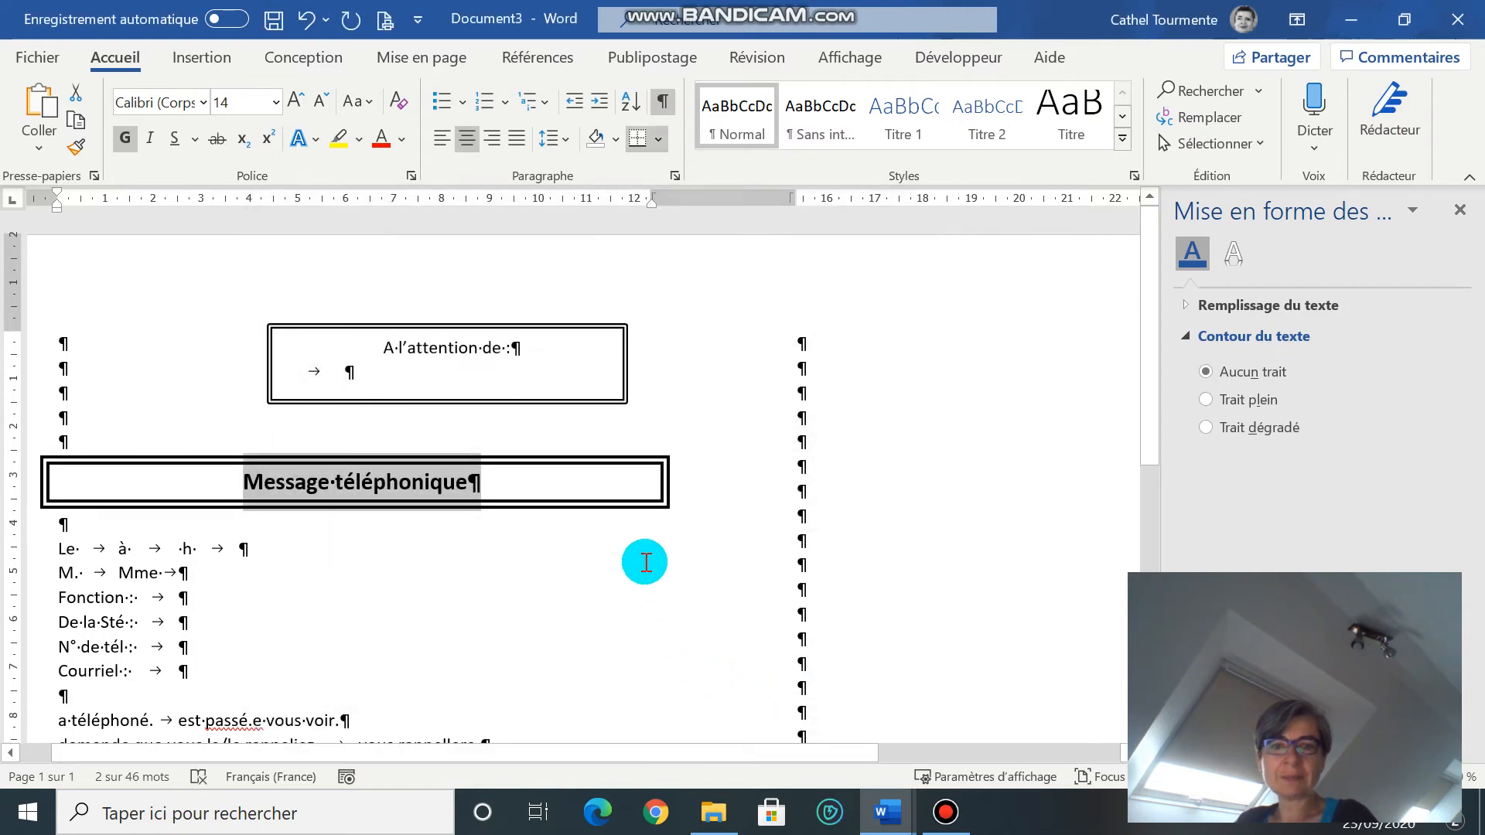
# Shift the text box toward the heading border's right edge and shade the heading with Noir, Texte 1, plus clair 15 %
pyautogui.moveTo(612, 326)
pyautogui.mouseDown()
pyautogui.moveTo(643, 321)
pyautogui.moveTo(625, 337)
pyautogui.mouseUp()
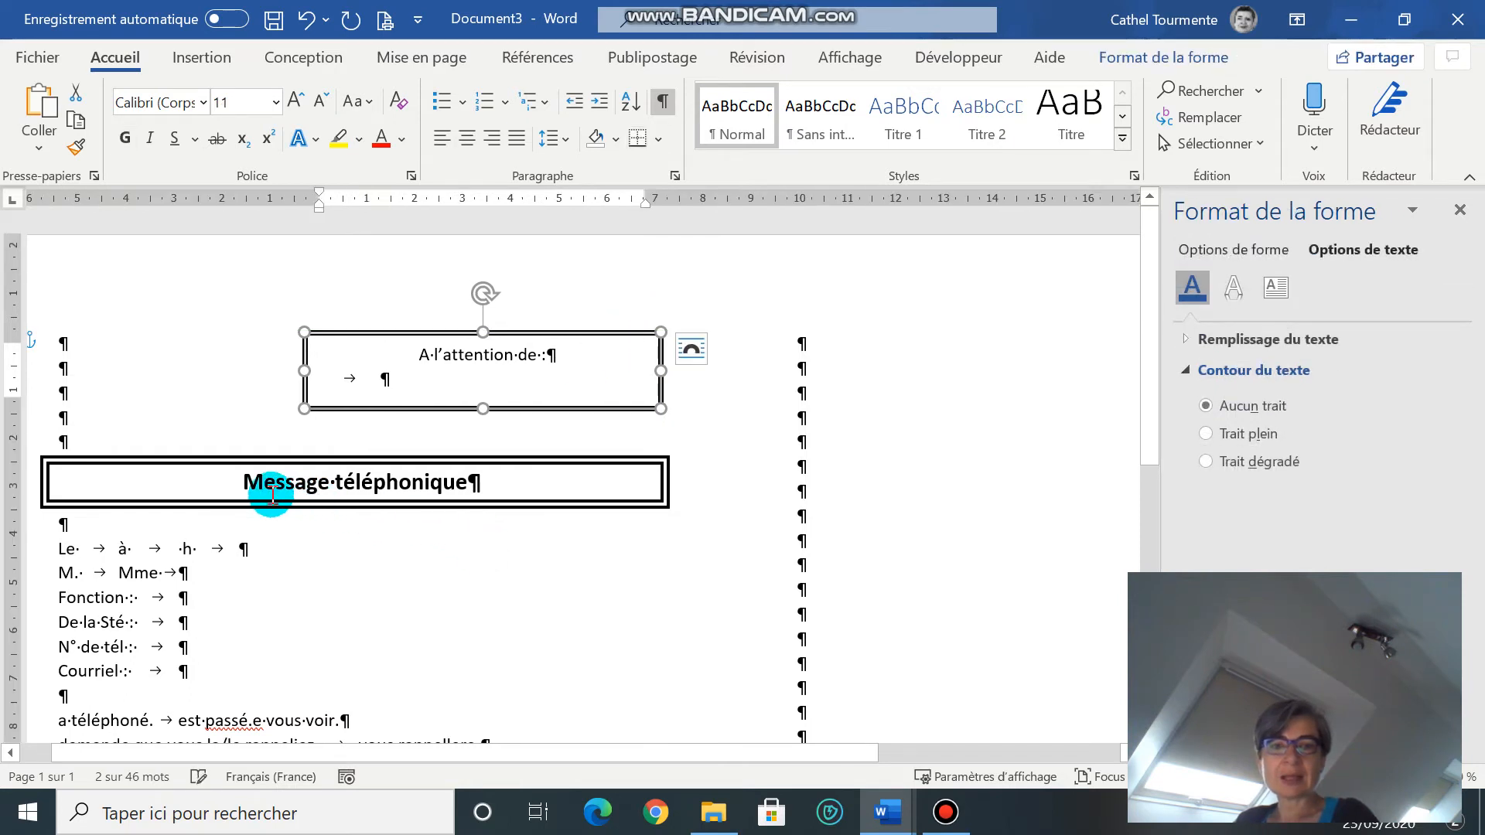
pyautogui.moveTo(240, 483); pyautogui.dragTo(542, 499)
pyautogui.click(550, 498)
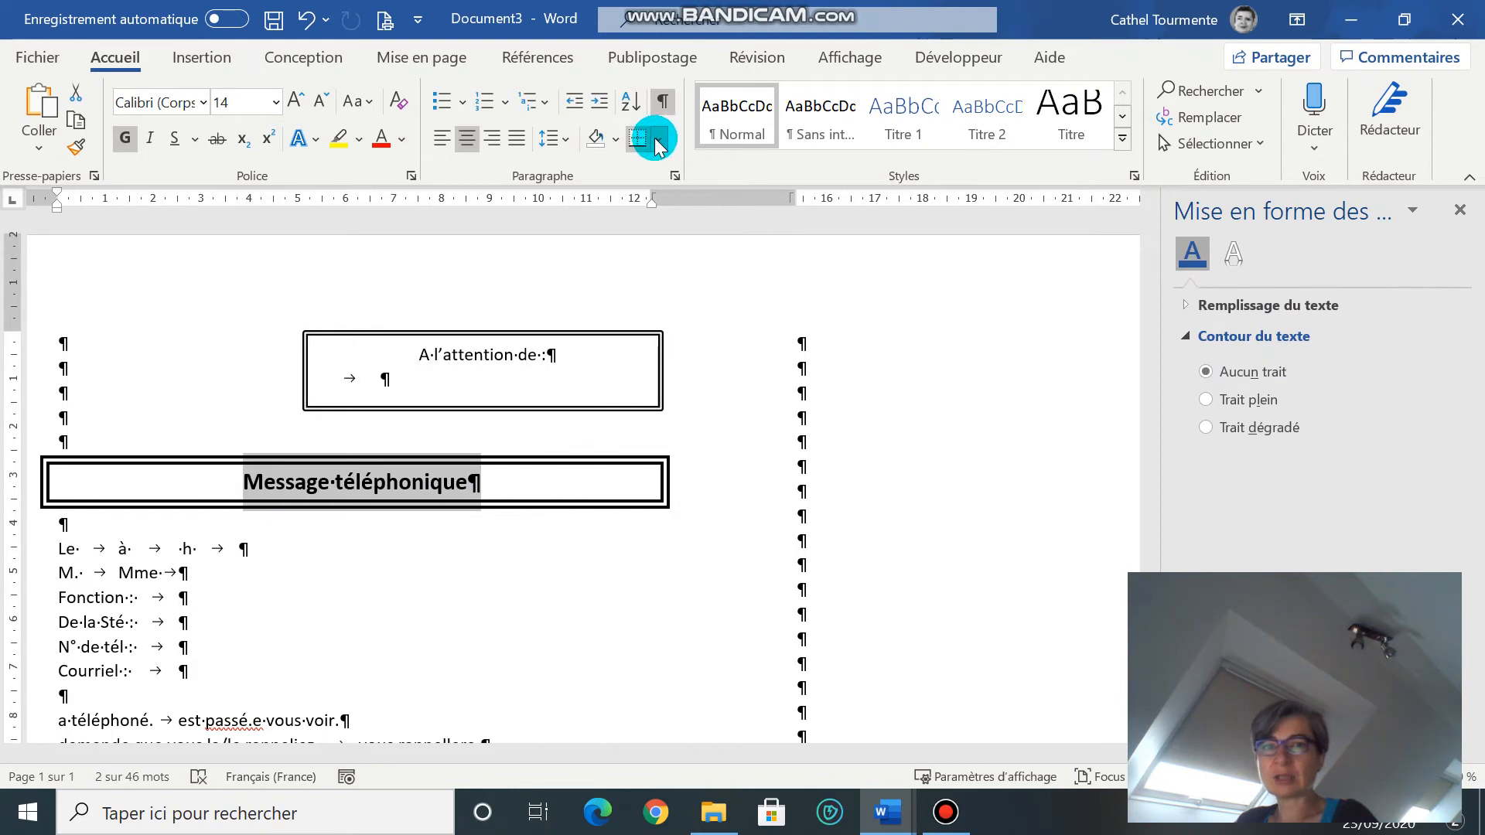
pyautogui.click(616, 140)
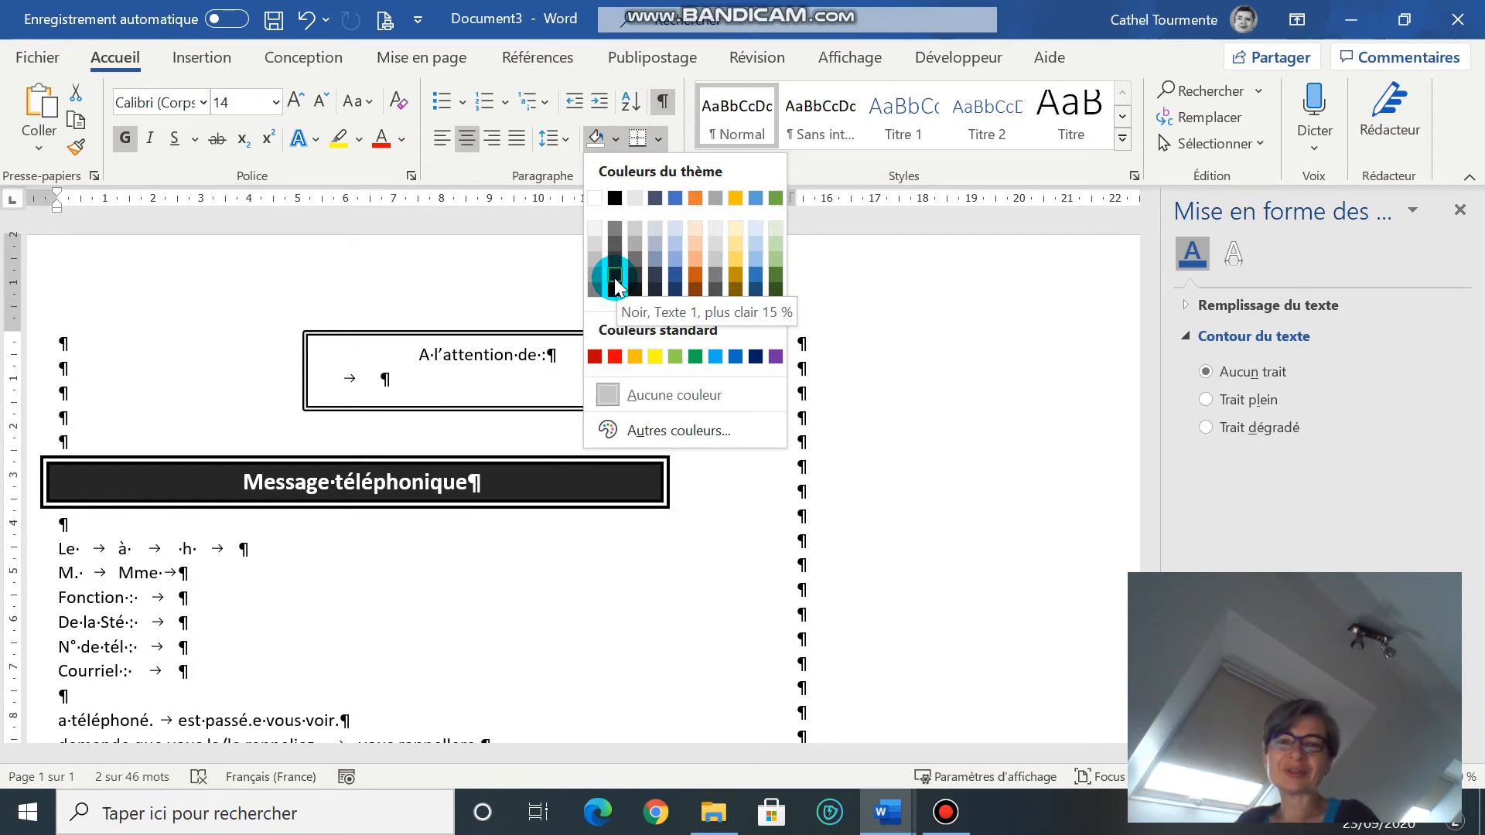
pyautogui.click(616, 285)
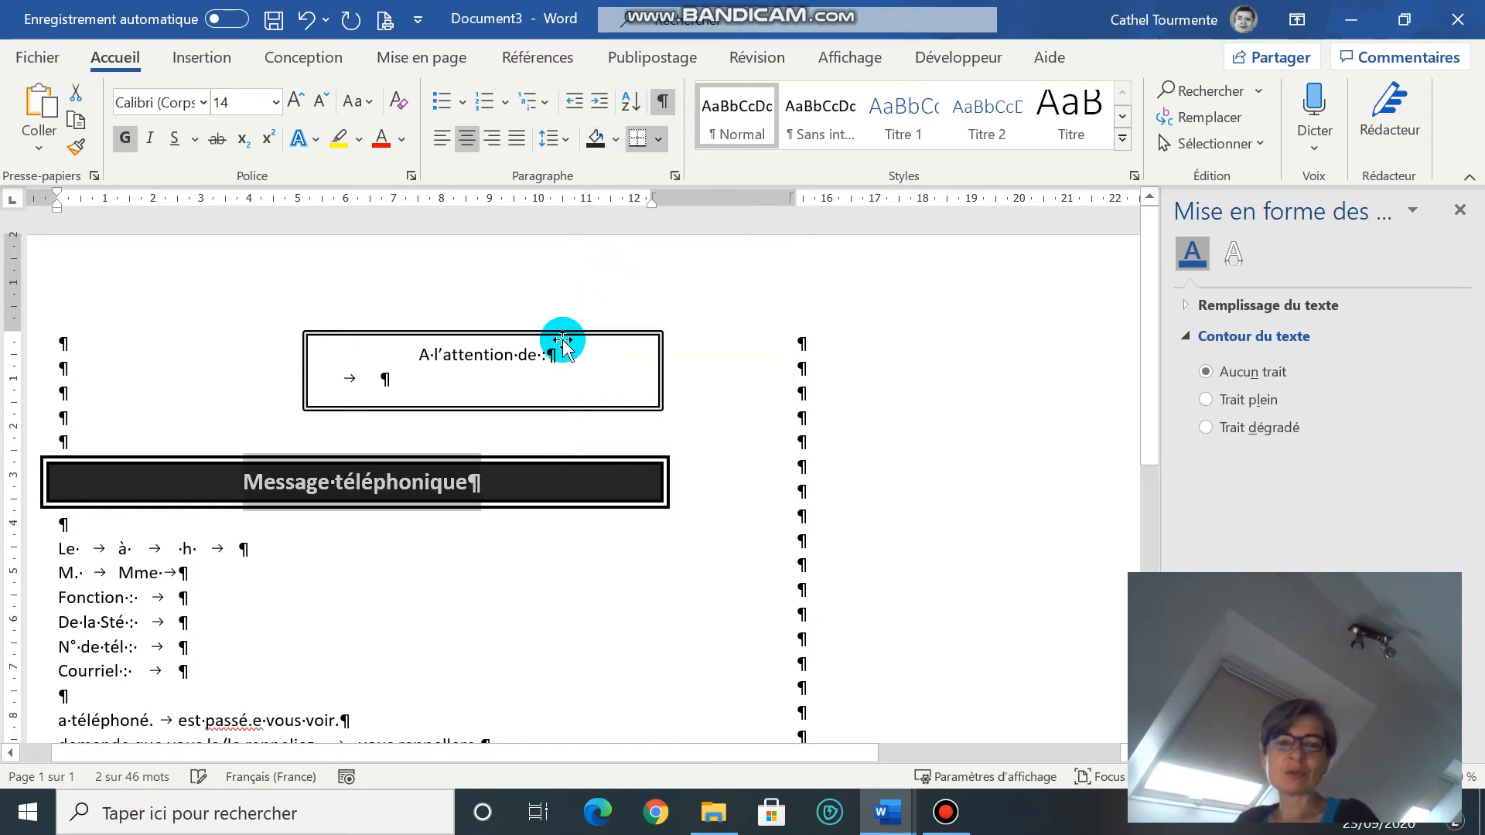
pyautogui.click(460, 523)
pyautogui.scroll(-3, 340, 513)
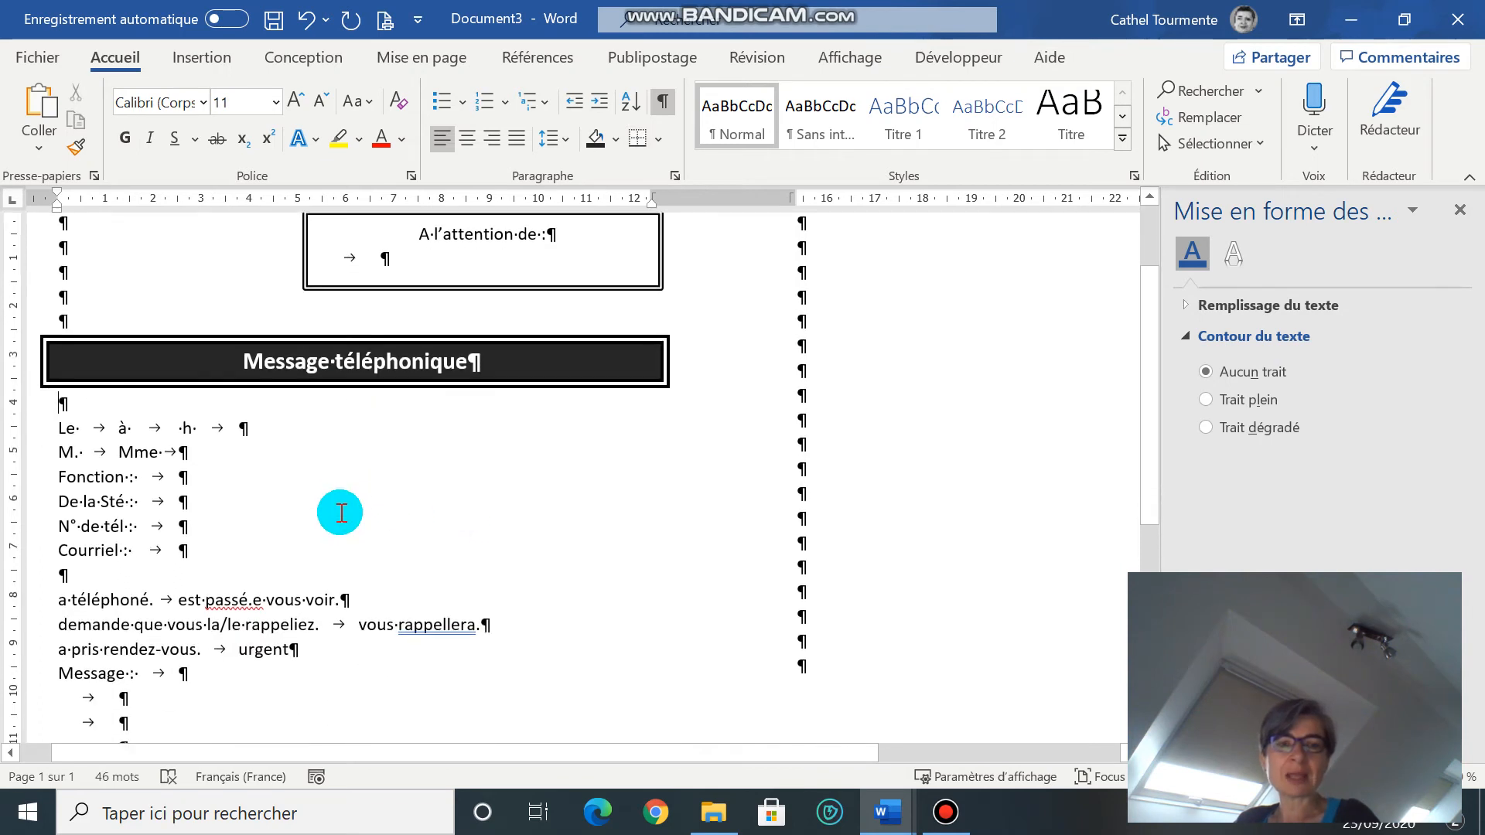
pyautogui.scroll(3, 340, 513)
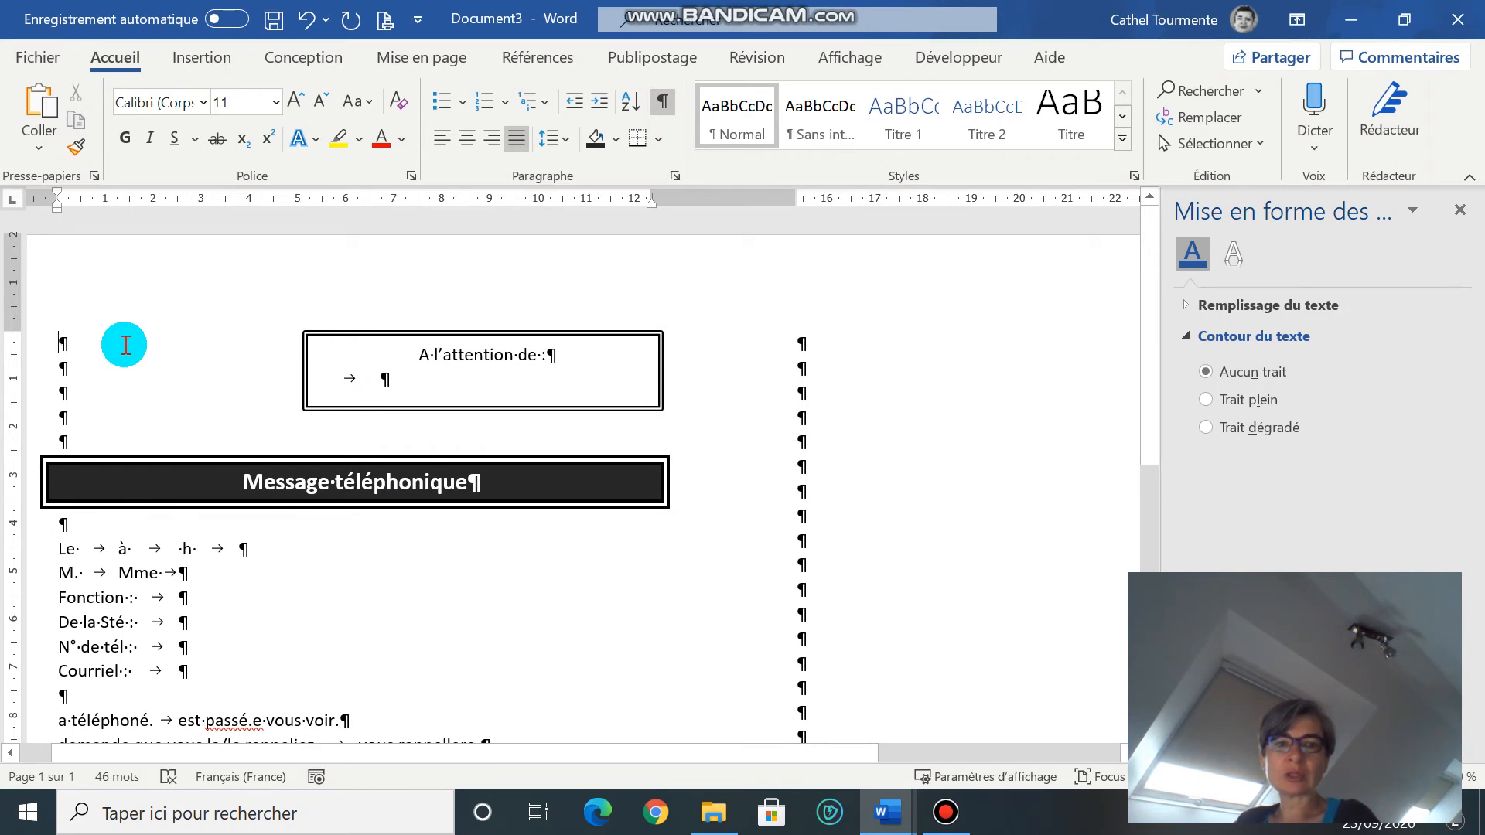
# Switch to Chrome in a maximized window and search Google Images for "trampoline park"
pyautogui.click(642, 814)
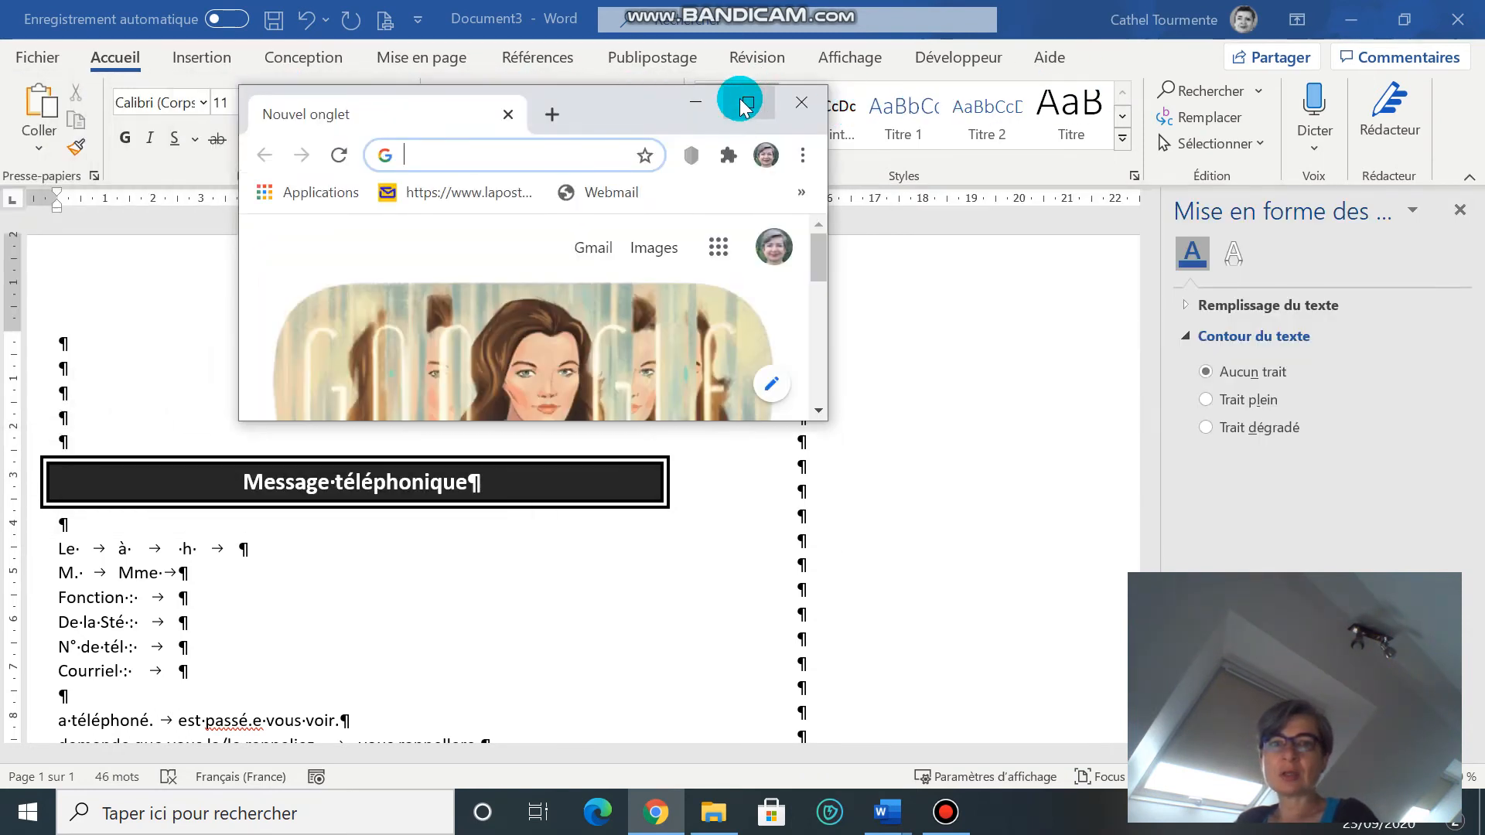
pyautogui.click(748, 102)
pyautogui.click(539, 479)
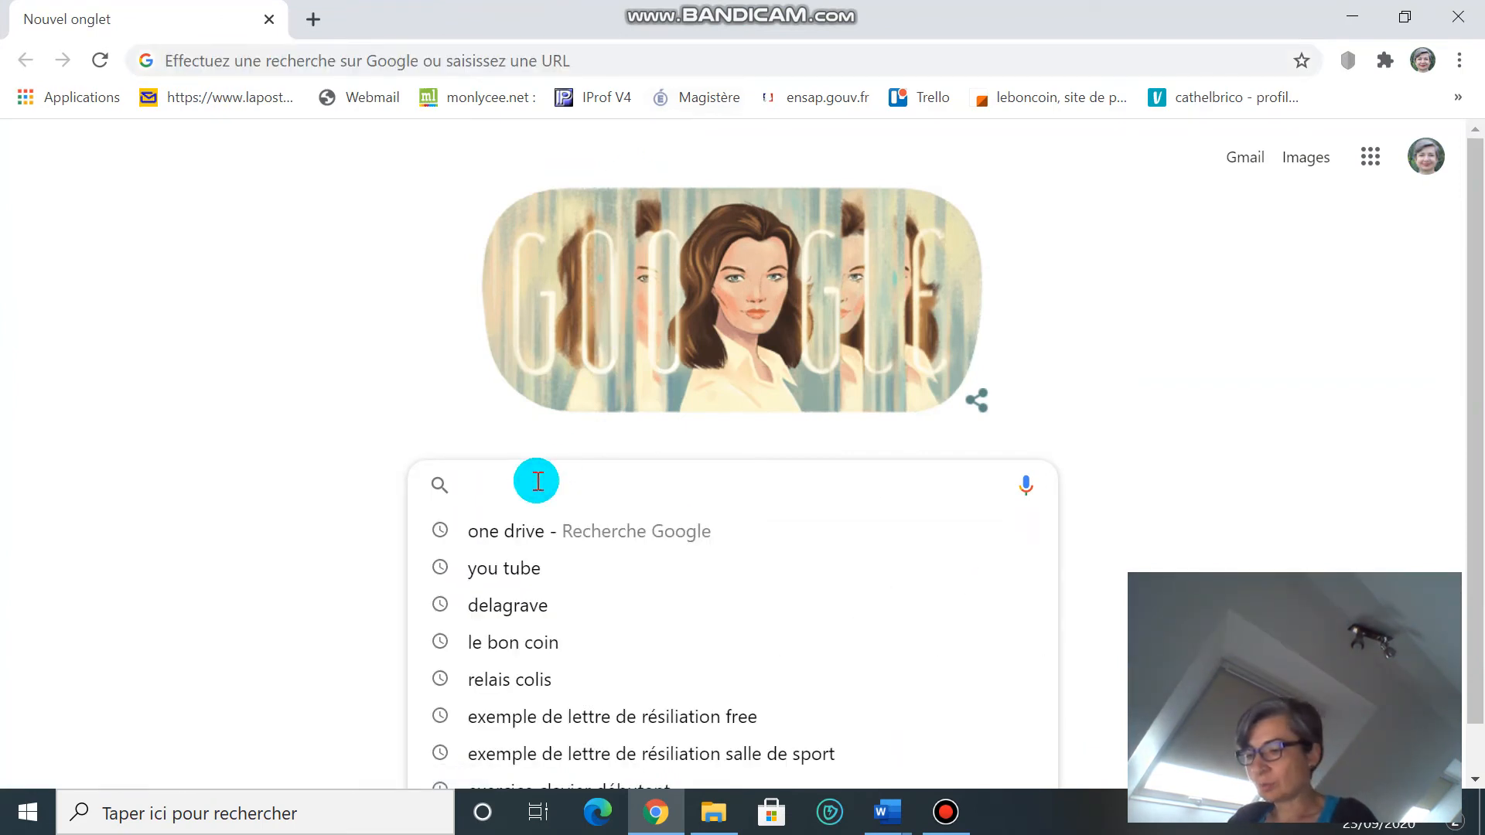
pyautogui.write('traoline')
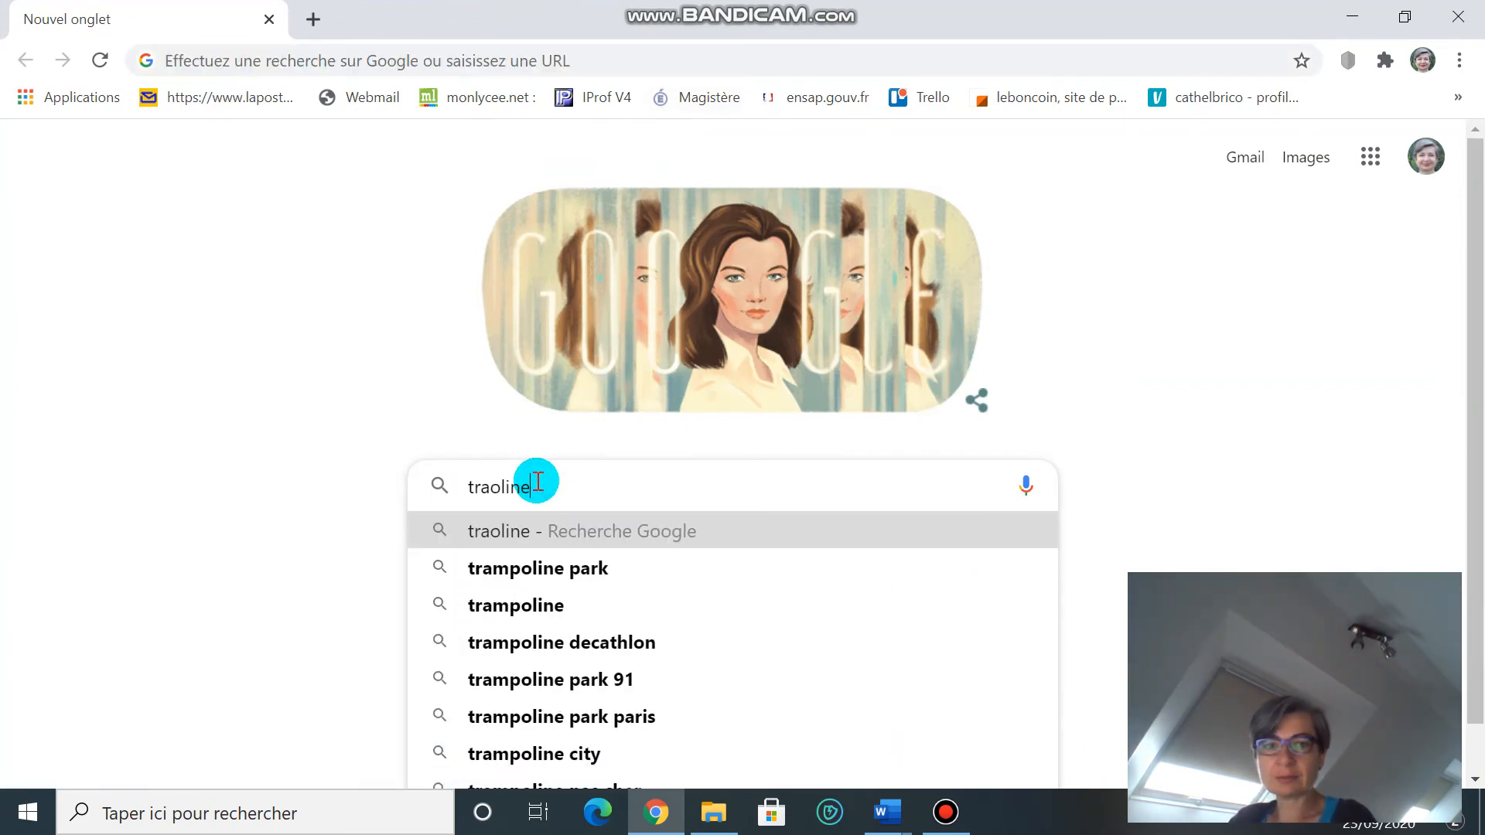
pyautogui.click(613, 566)
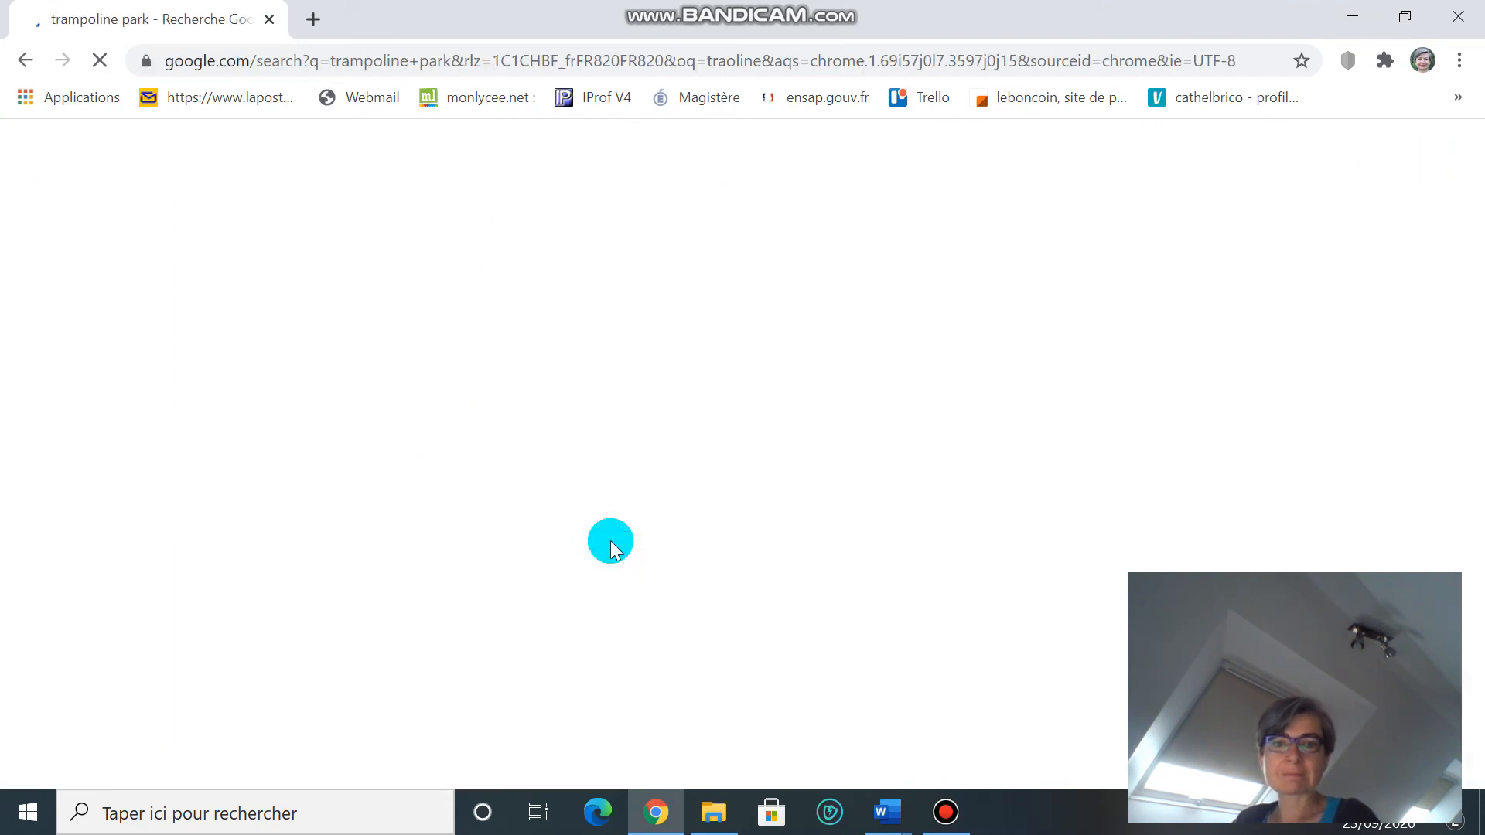
pyautogui.click(422, 245)
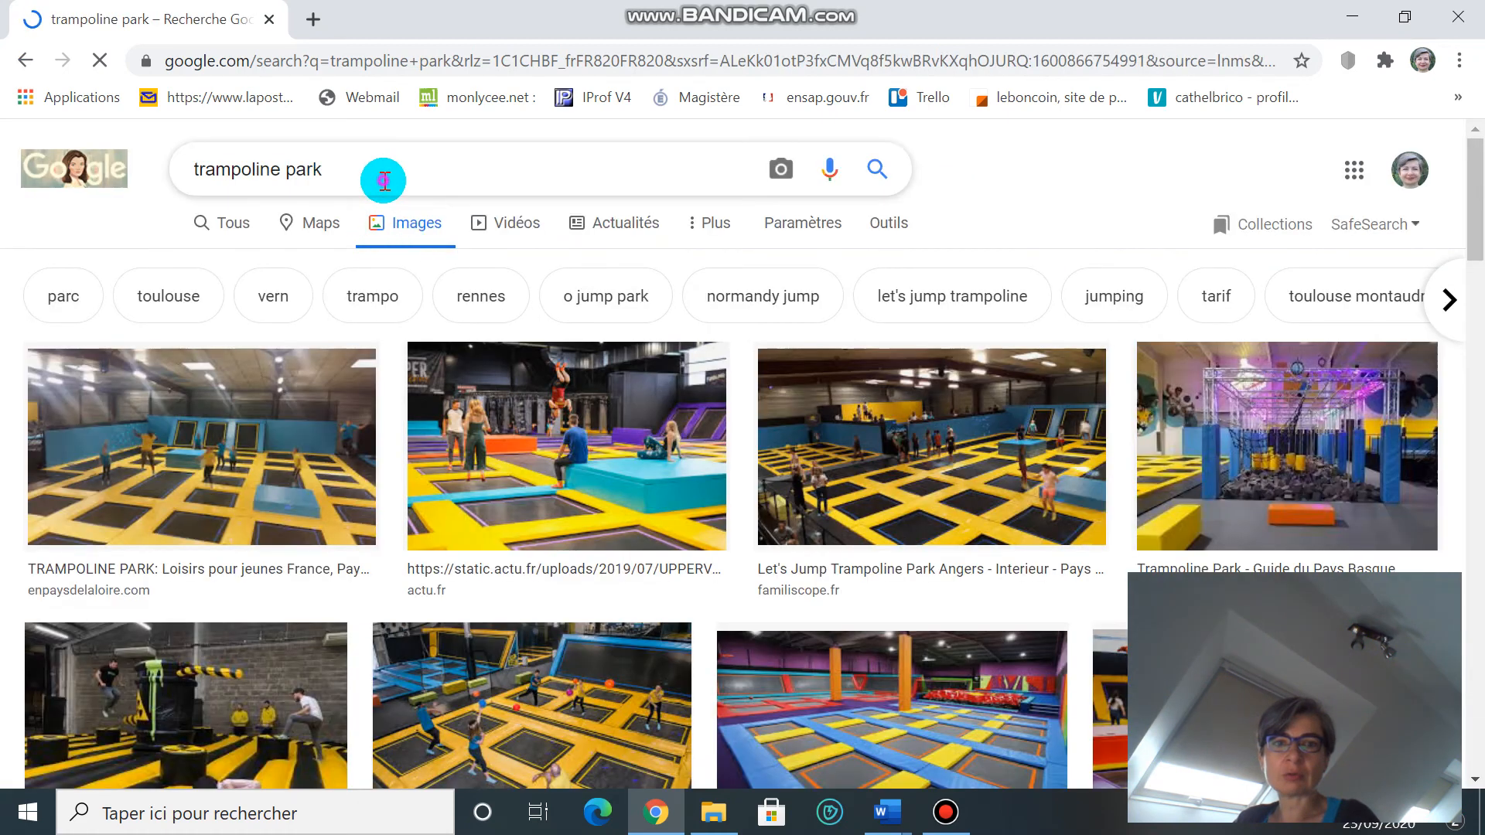
# Refine the image search to "trampoline park logo" and copy the enlarged "Trampoline Park Let's Jump" logo image
pyautogui.click(380, 167)
pyautogui.write('logo')
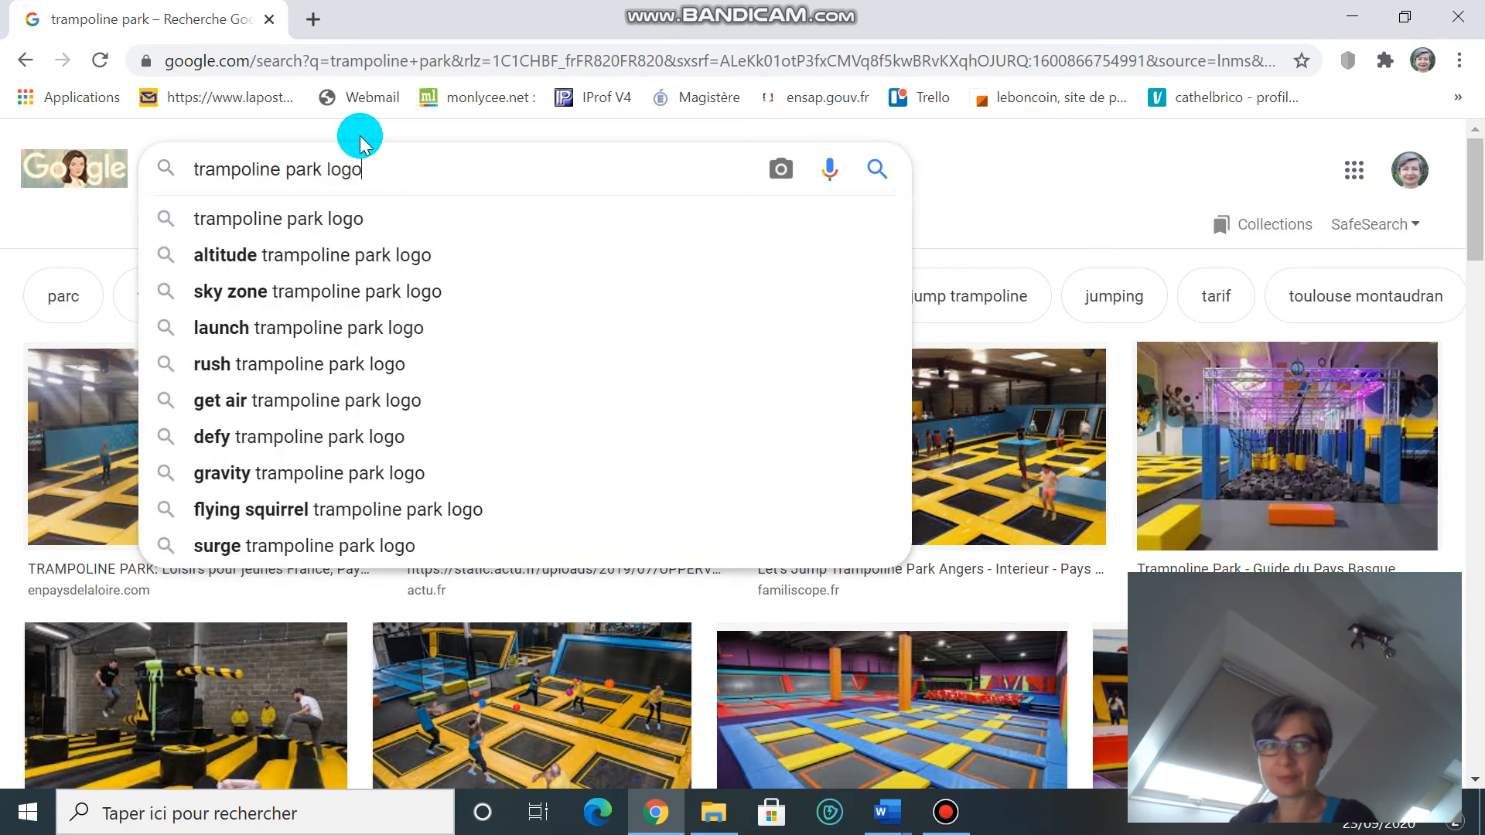
pyautogui.press('Return')
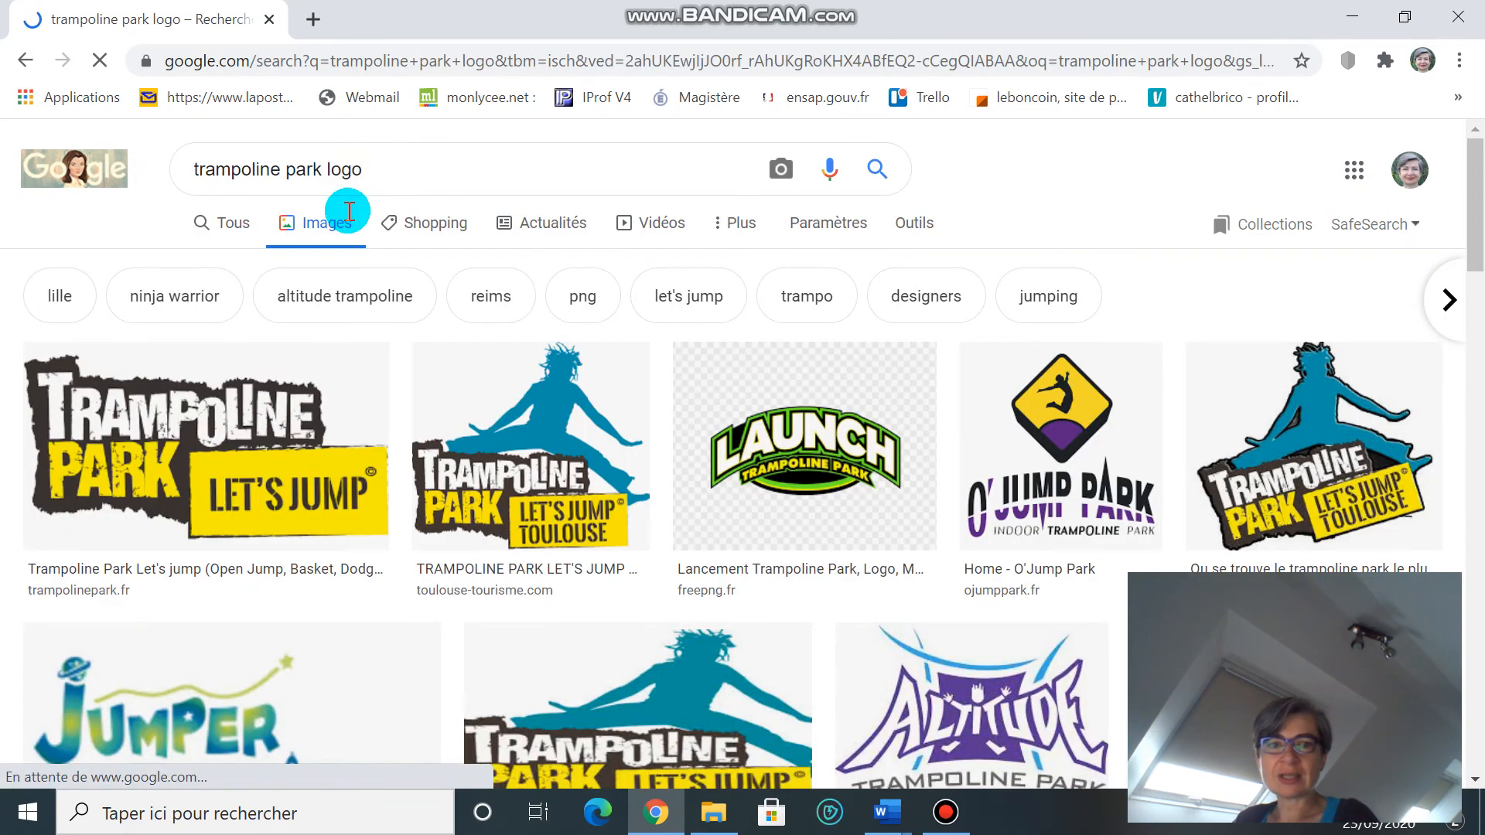
pyautogui.click(199, 445)
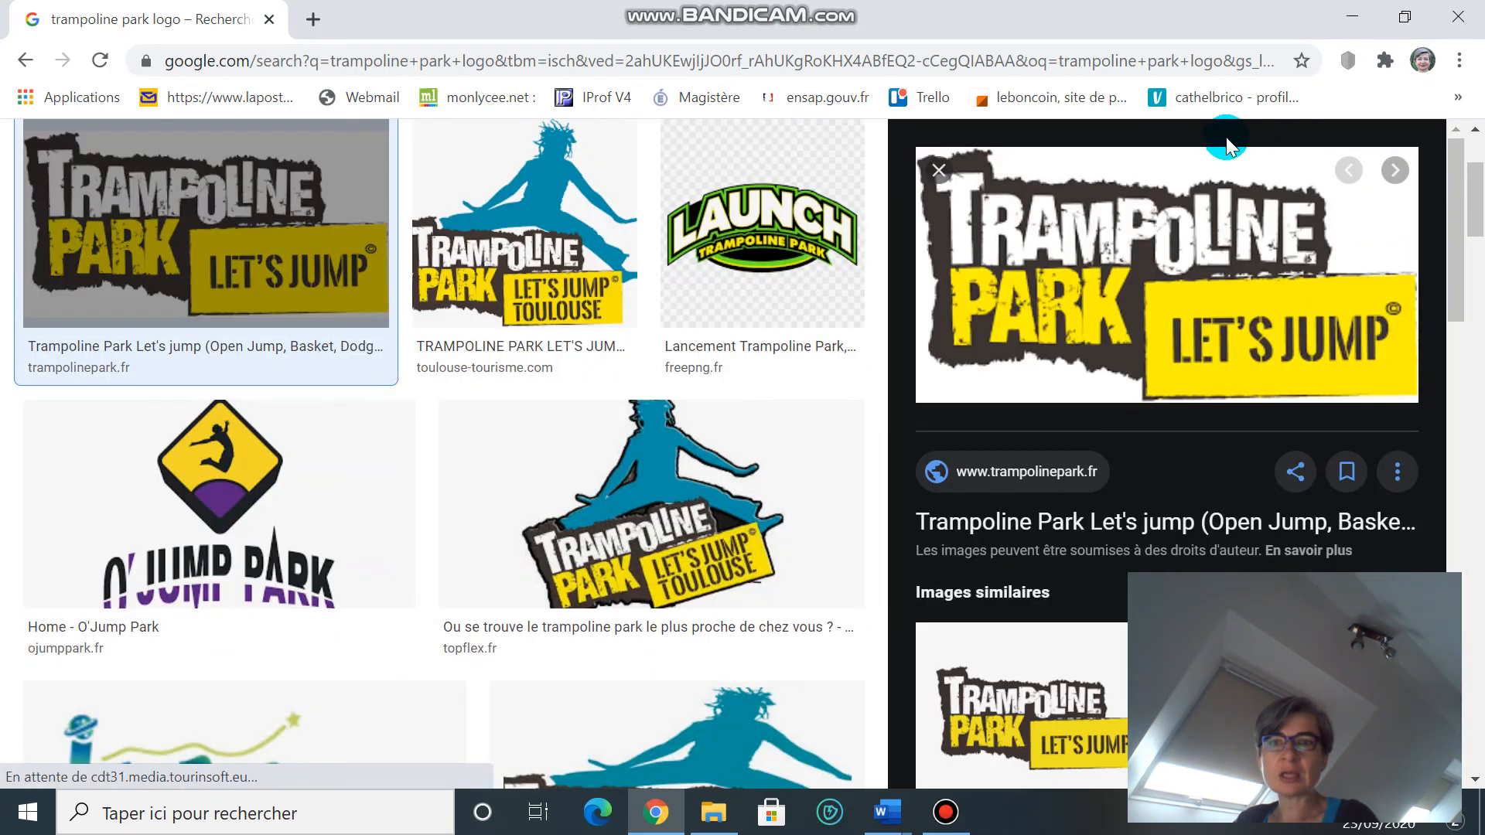
pyautogui.rightClick(1057, 213)
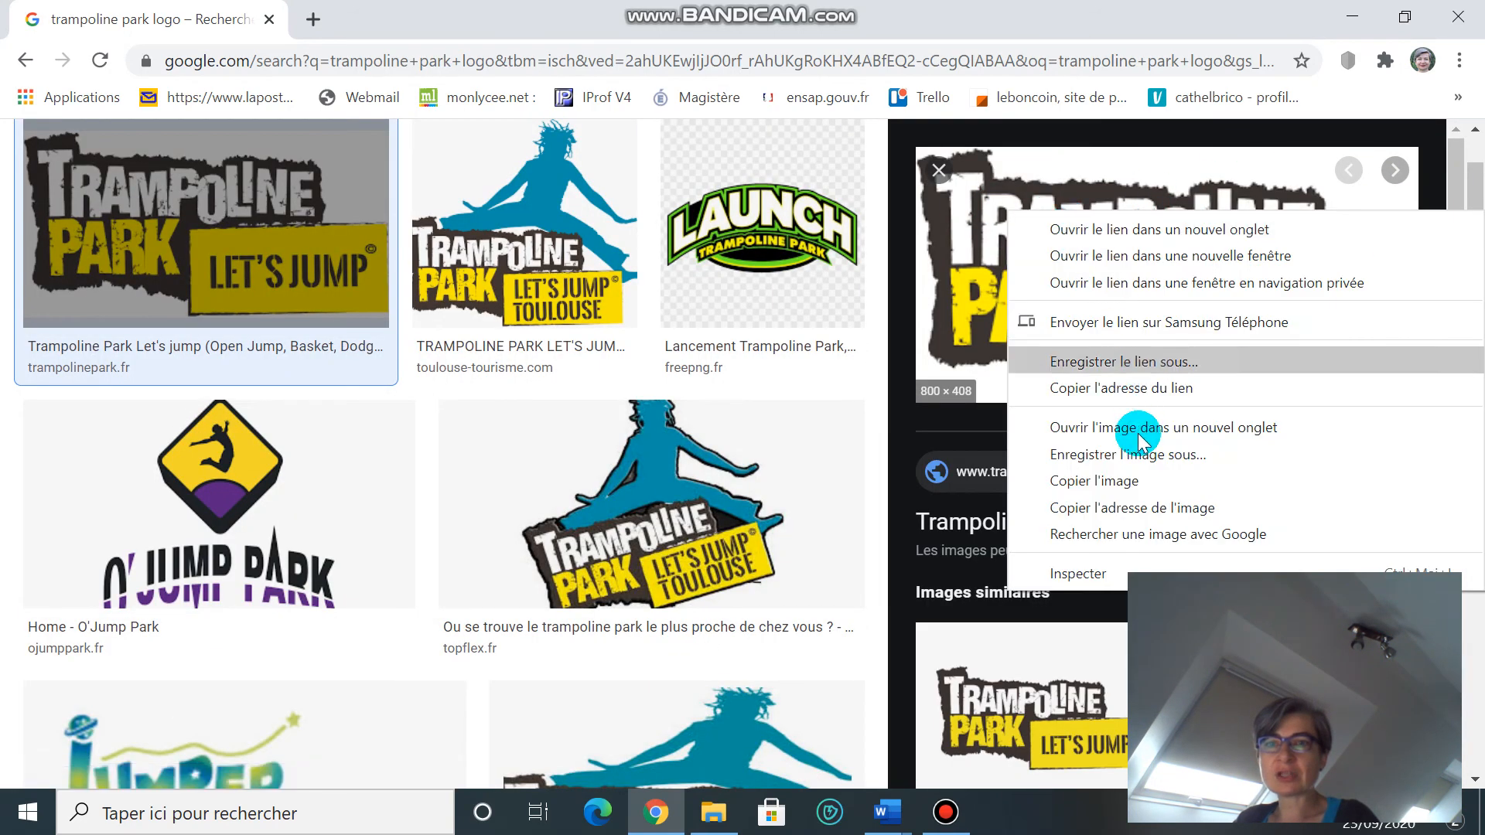
pyautogui.click(1121, 480)
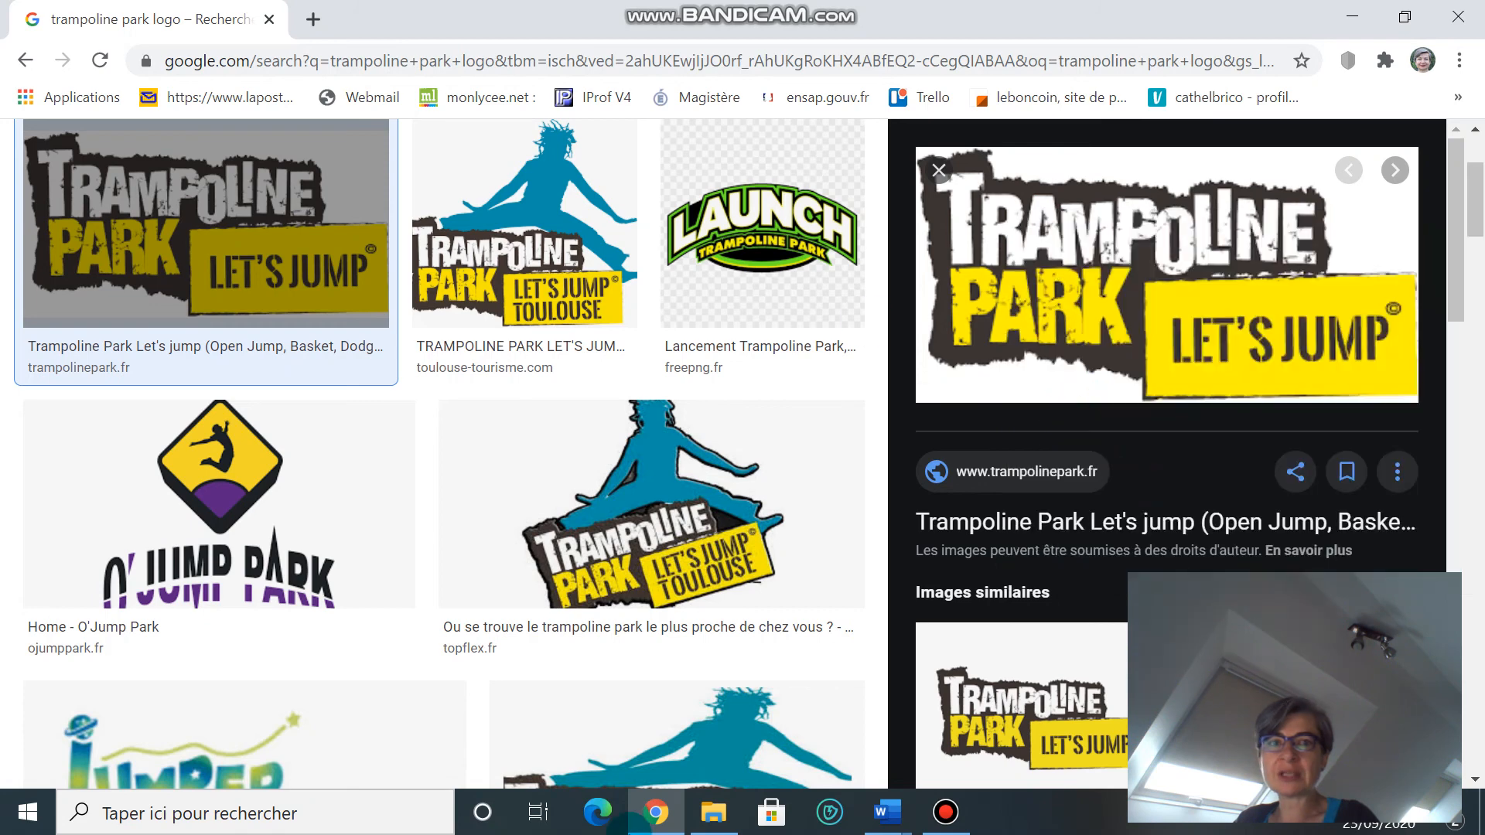
# Switch back to Document3 in Word and paste the logo on the first line of the form's first column
pyautogui.click(881, 816)
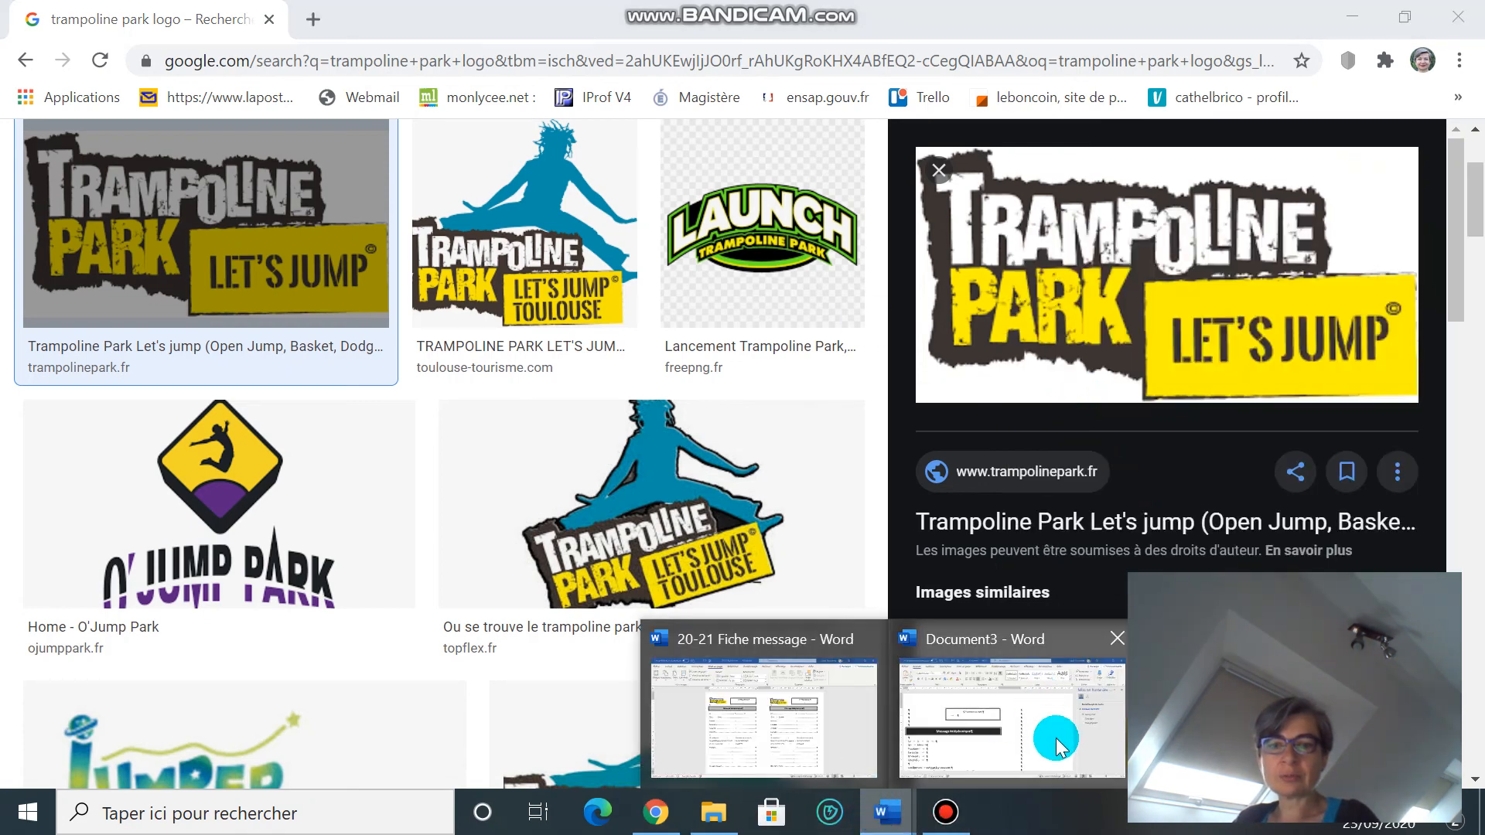
pyautogui.click(1013, 723)
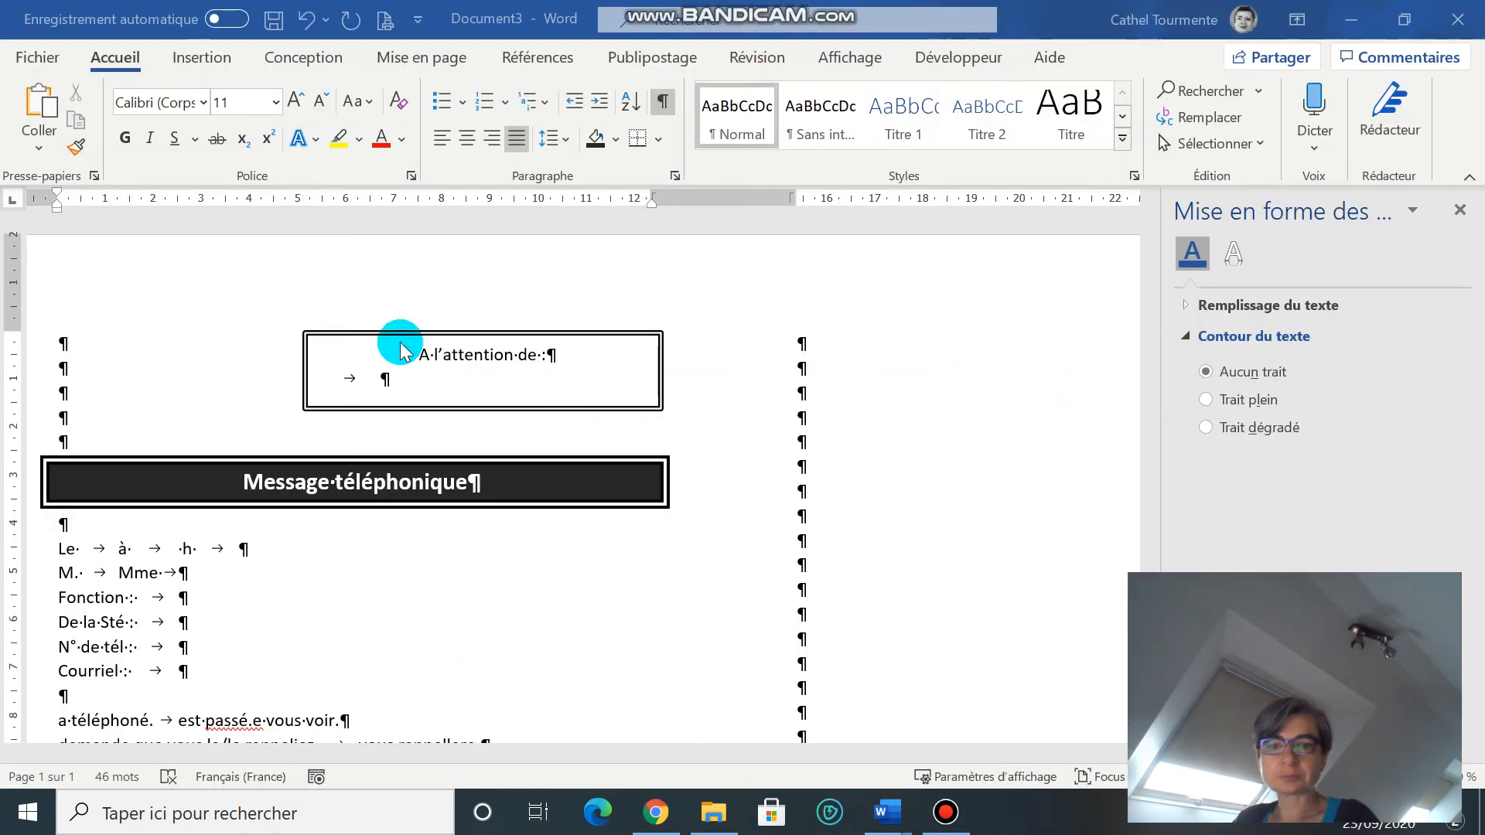
pyautogui.rightClick(122, 341)
pyautogui.click(71, 336)
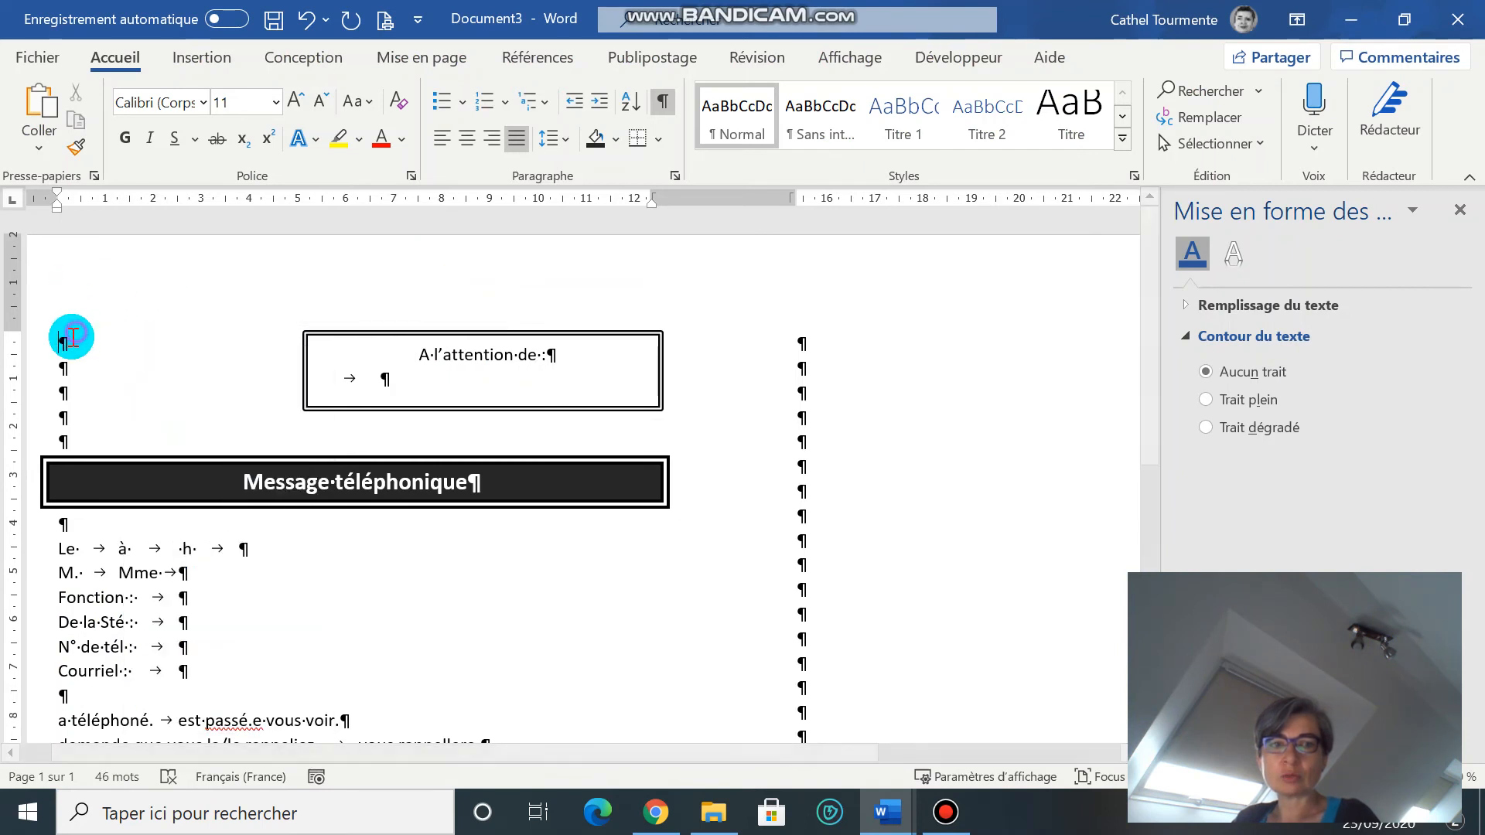
pyautogui.hotkey('ctrl', 'v')
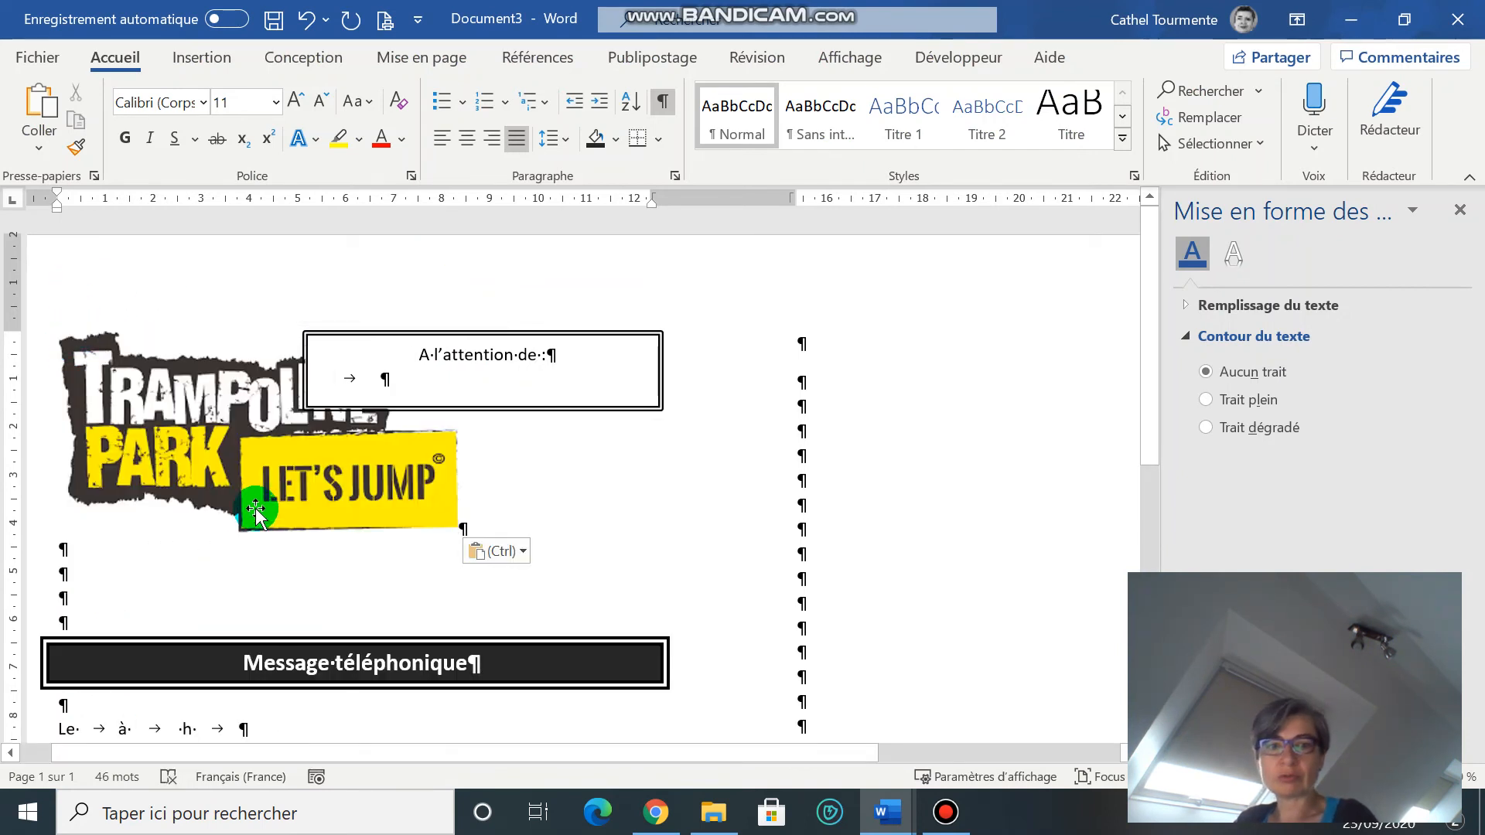
# Shrink the pasted logo proportionally to about 3.5 cm wide so it fits beside the "A l'attention de :" text box
pyautogui.click(453, 531)
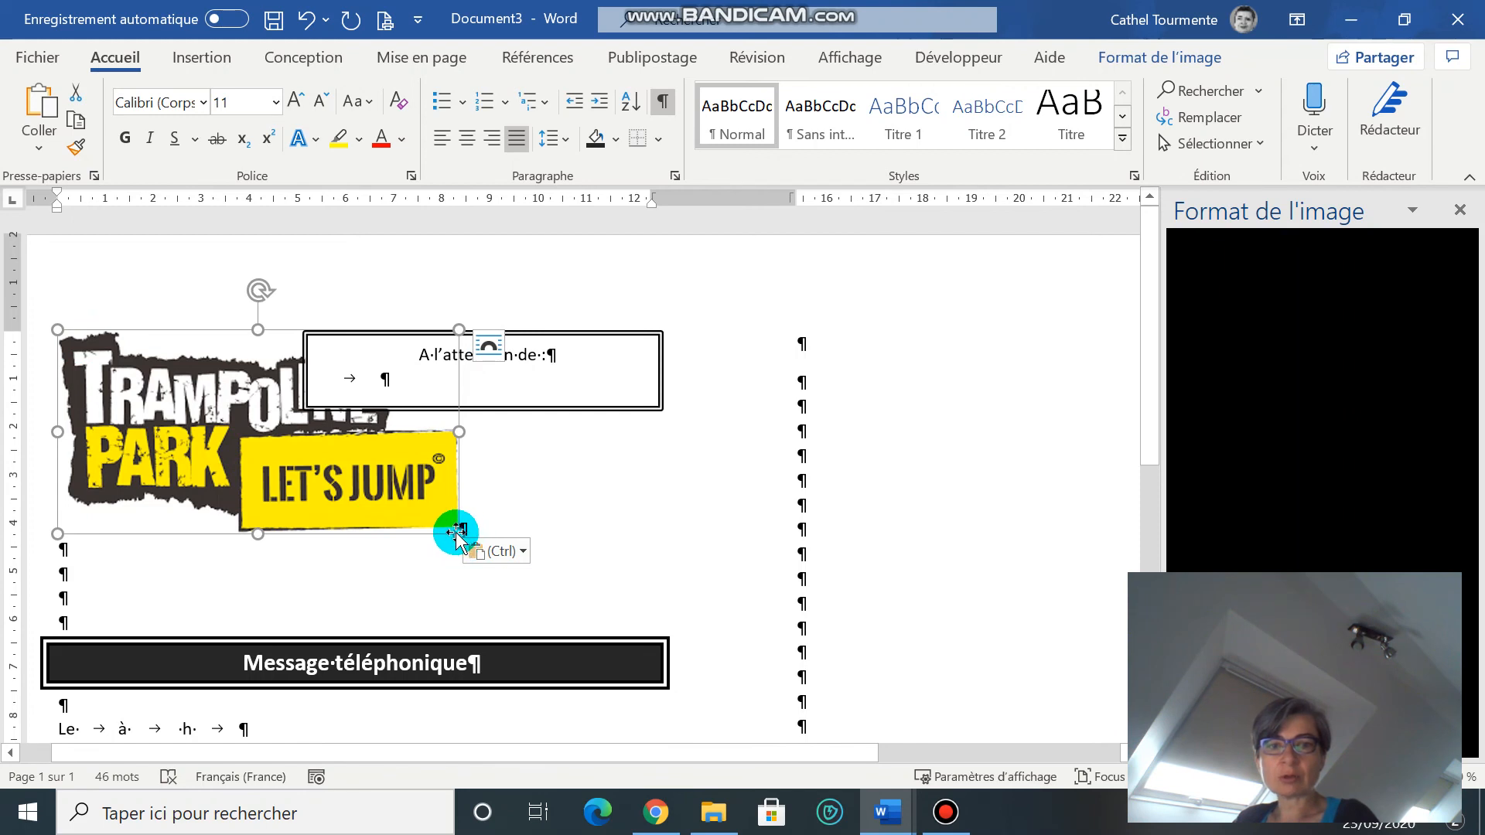
pyautogui.click(57, 326)
pyautogui.moveTo(54, 323); pyautogui.dragTo(392, 439)
pyautogui.moveTo(172, 438); pyautogui.dragTo(162, 352)
# Set the logo's text wrapping to Devant le texte and align it with the first column's left margin above the heading
pyautogui.rightClick(154, 353)
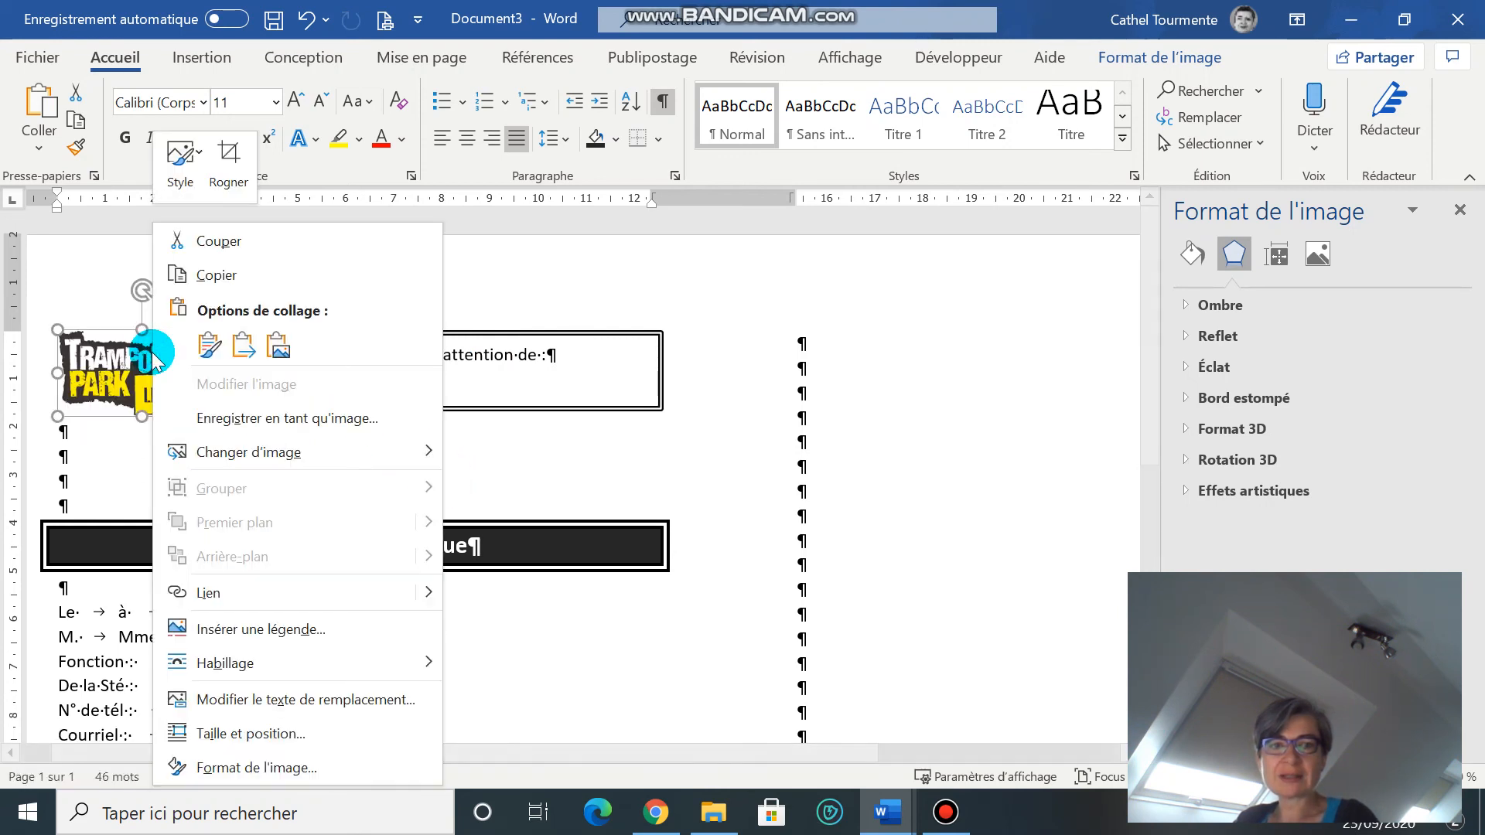
pyautogui.moveTo(286, 696)
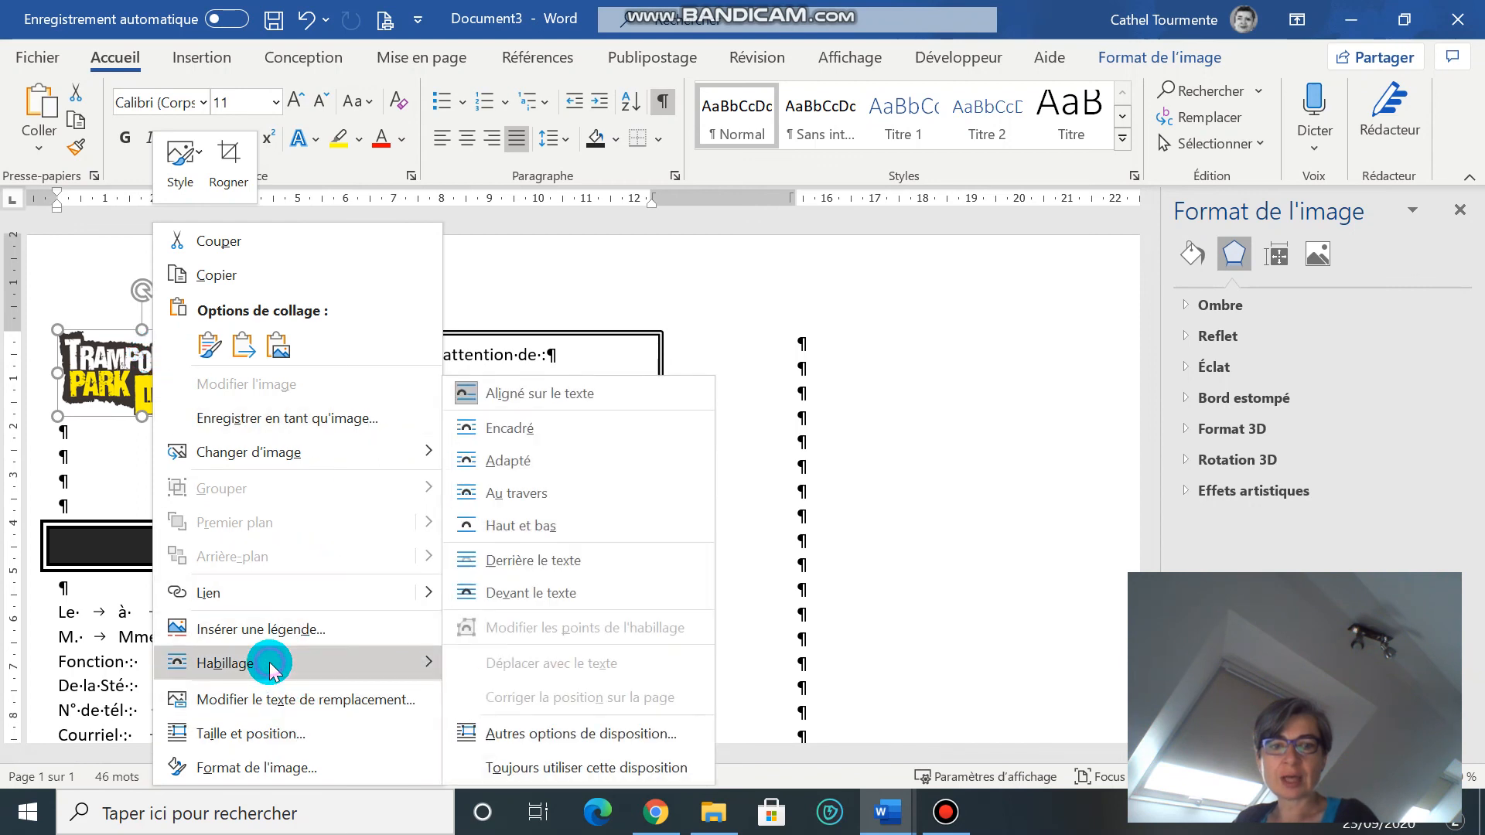
pyautogui.click(541, 495)
pyautogui.click(530, 561)
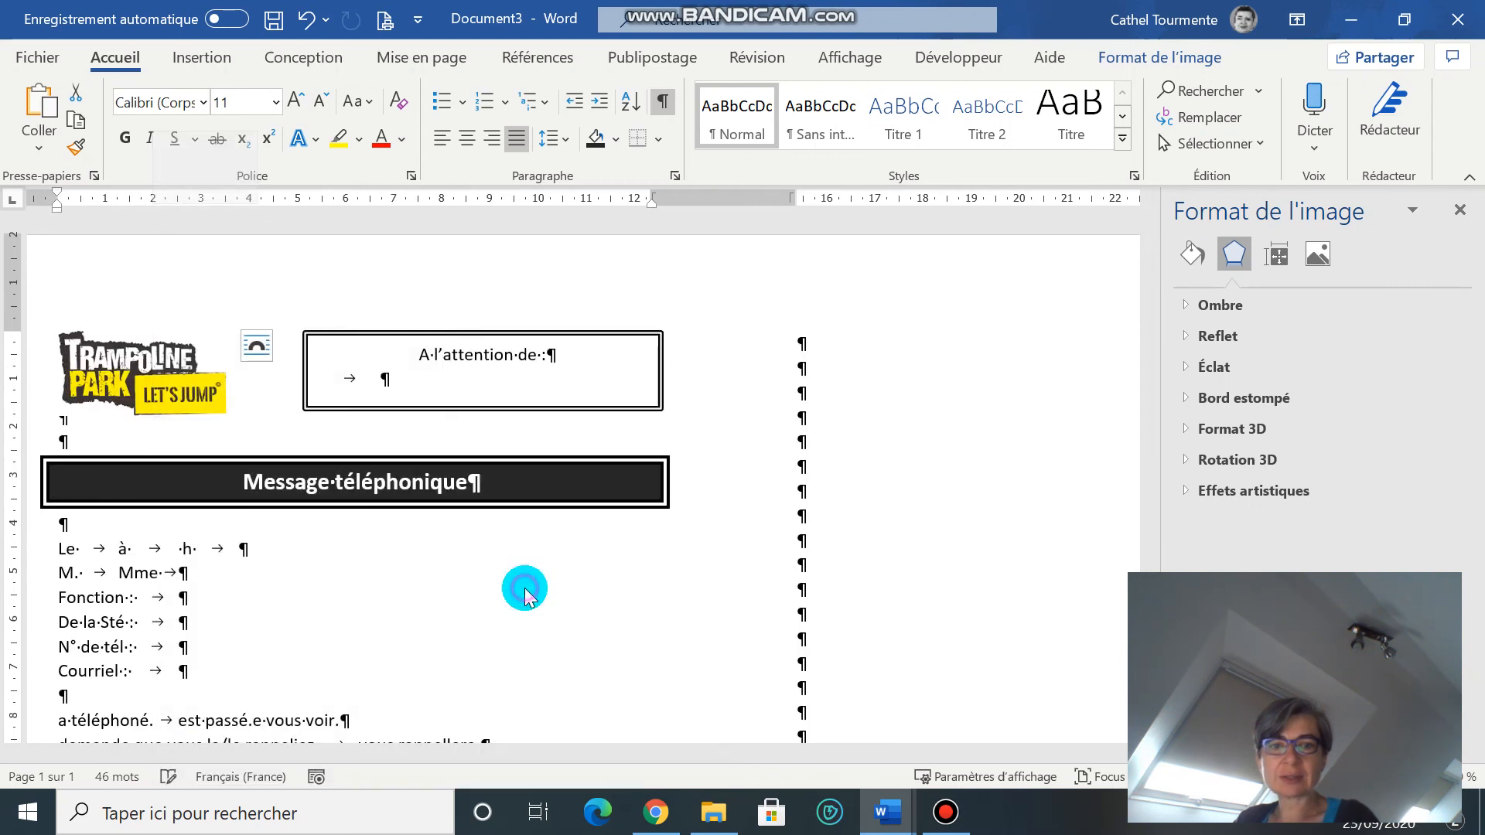
pyautogui.moveTo(136, 379)
pyautogui.mouseDown()
pyautogui.moveTo(174, 386)
pyautogui.moveTo(264, 561)
pyautogui.moveTo(306, 522)
pyautogui.moveTo(183, 358)
pyautogui.moveTo(127, 379)
pyautogui.mouseUp()
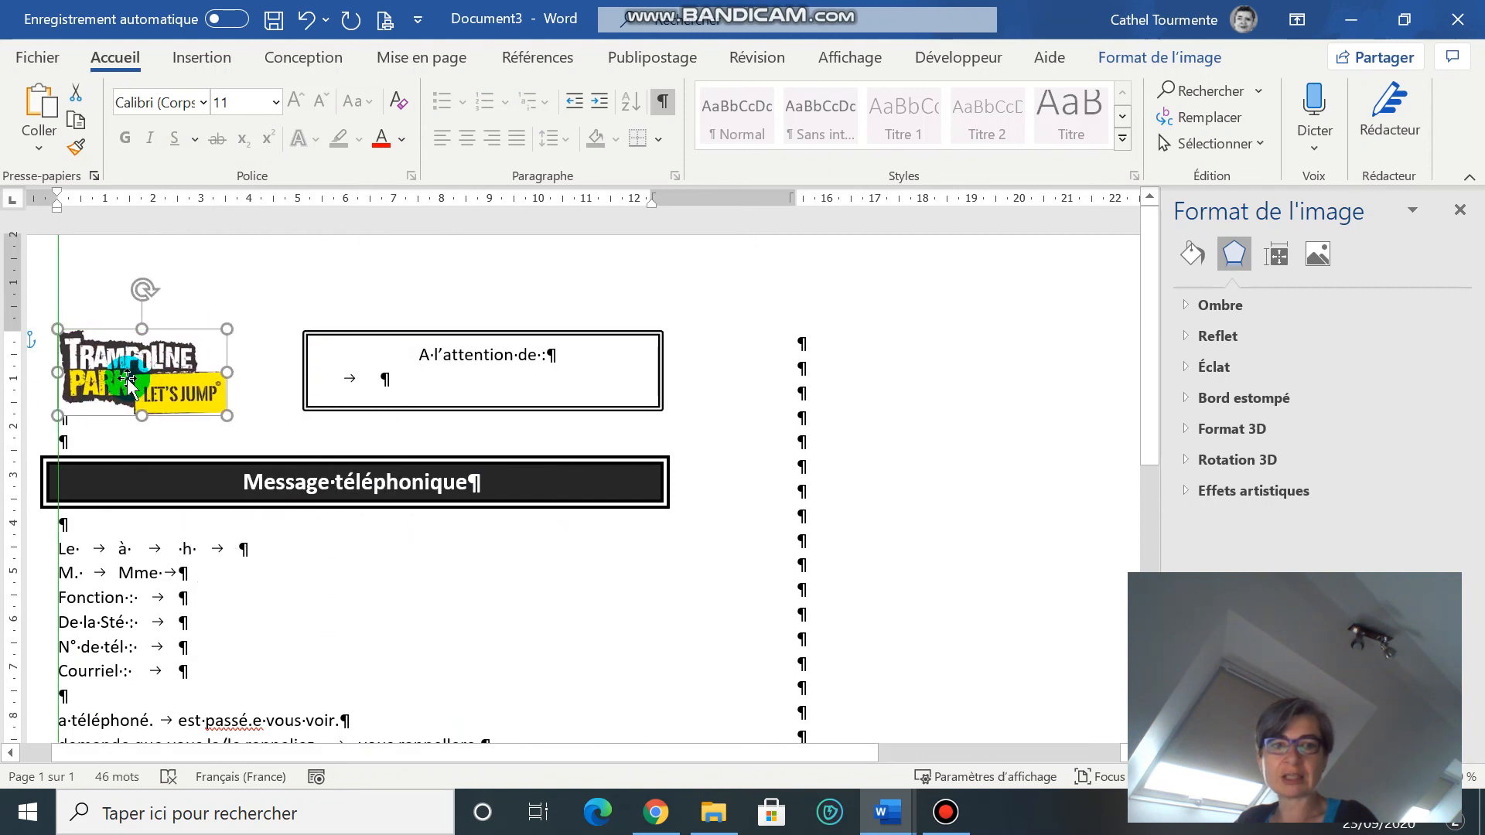
pyautogui.click(90, 428)
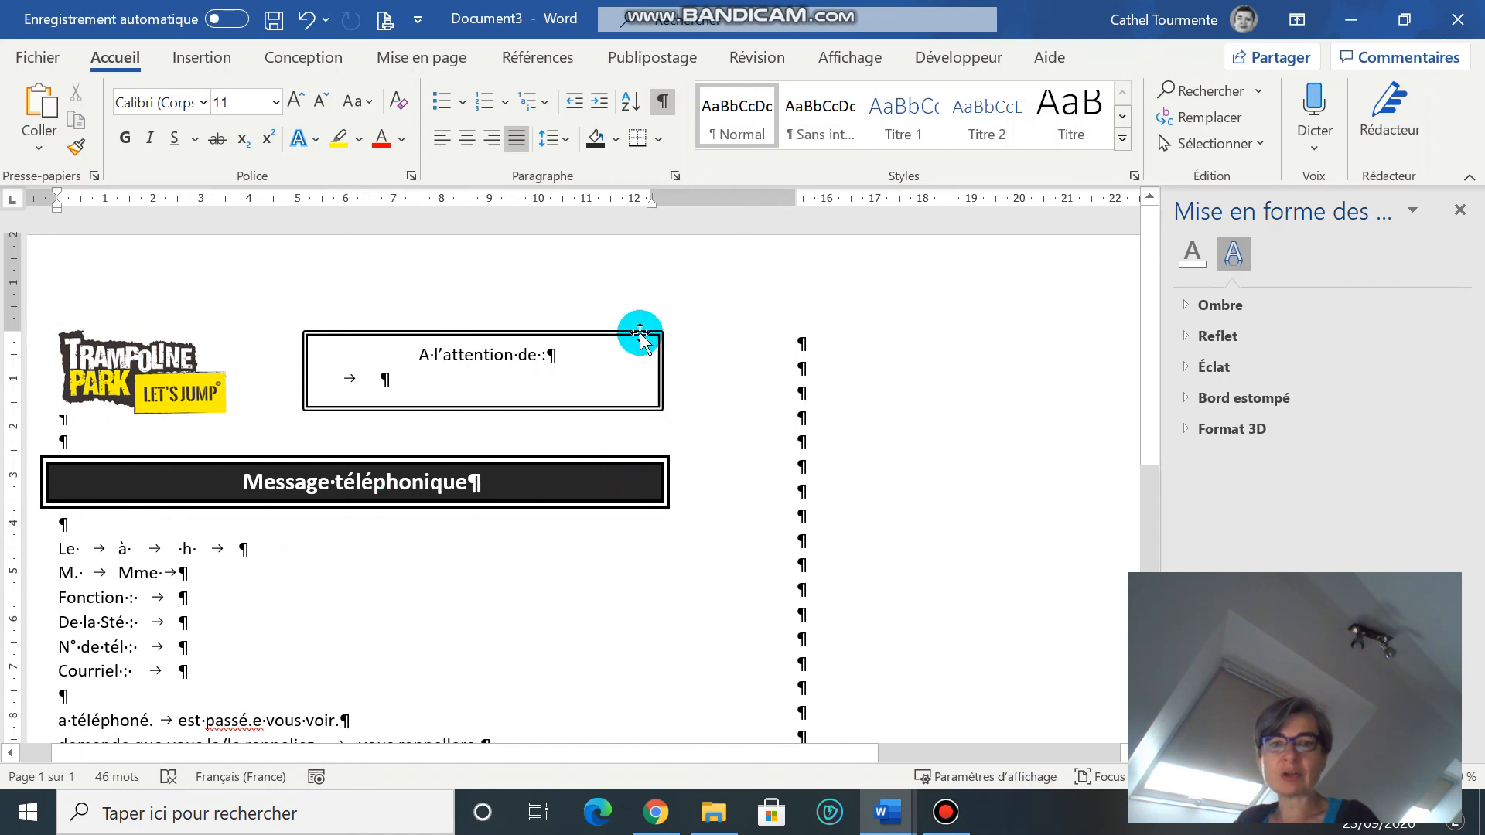